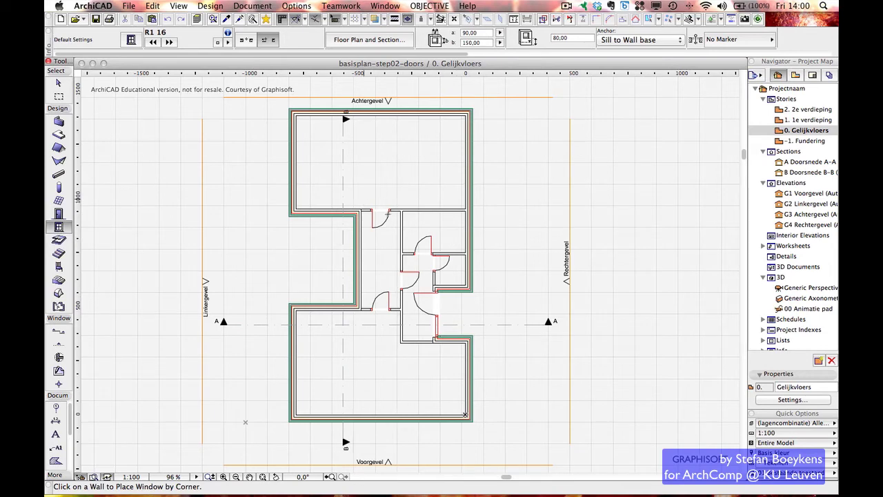
- Open the default window settings and review the 3D ramen 16 library categories, from standard and sliding windows to 07 Overige ramen 16
click(131, 40)
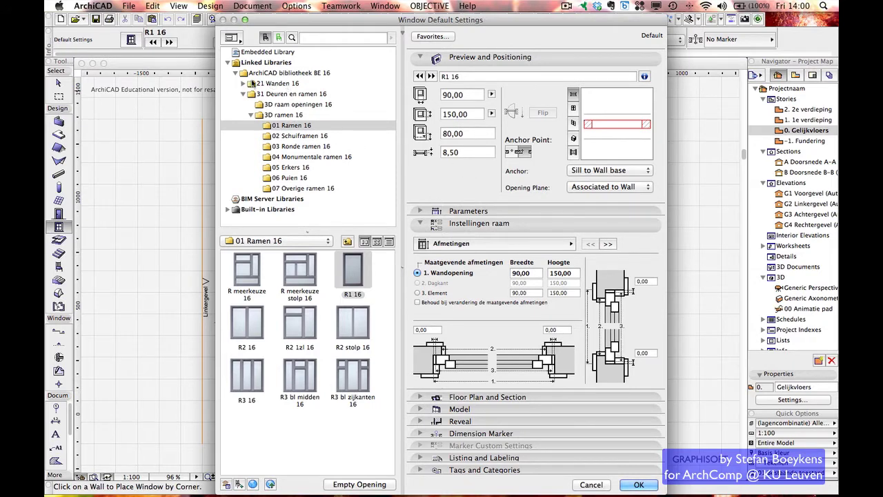
click(298, 136)
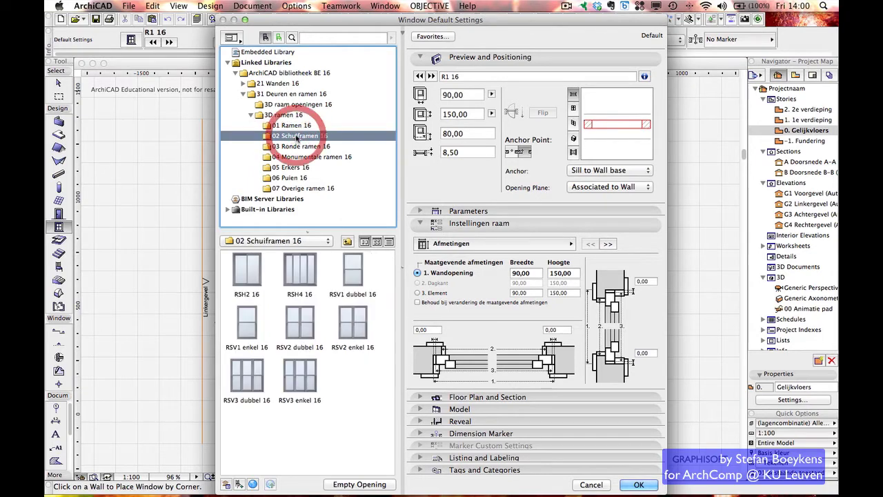
click(298, 126)
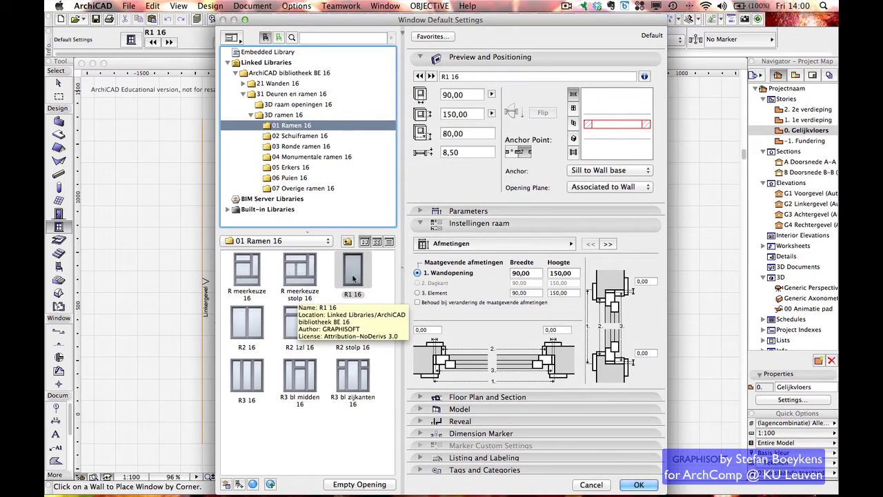
click(310, 136)
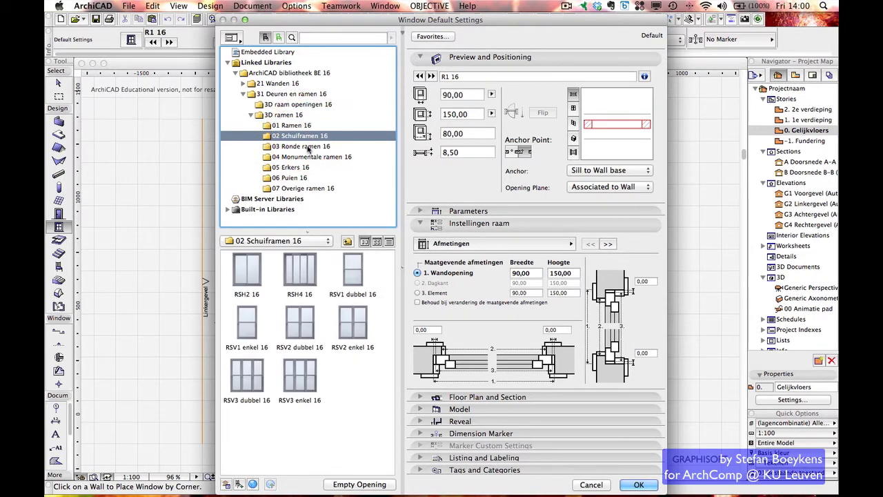
click(313, 148)
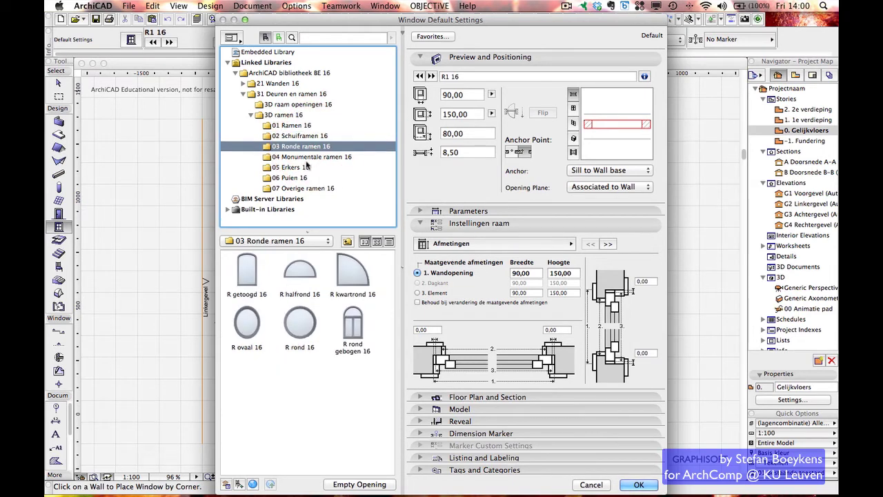
click(308, 159)
click(298, 168)
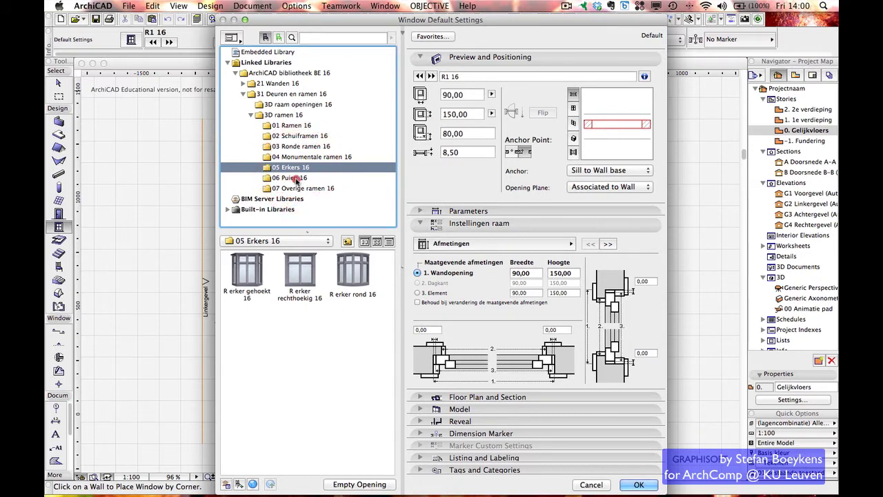
click(299, 178)
click(314, 188)
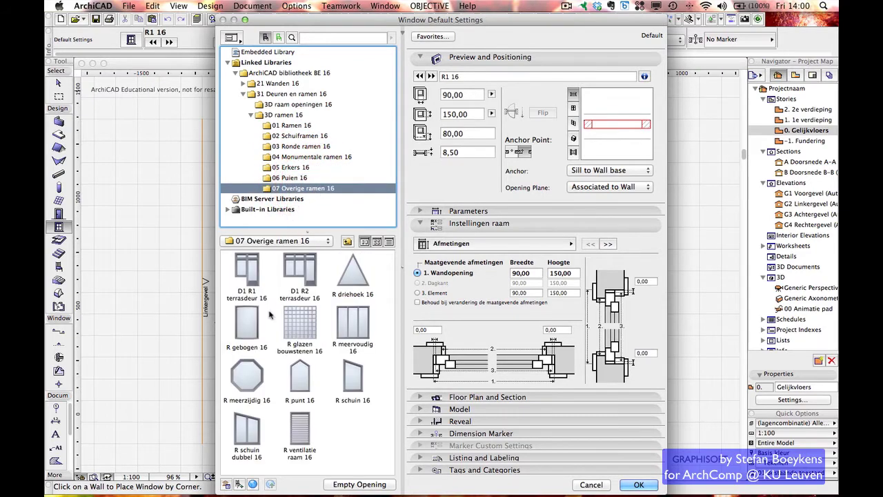
- Review the library's empty window openings, the wall niches and projections, and the 3D wanden 16 objects
click(281, 104)
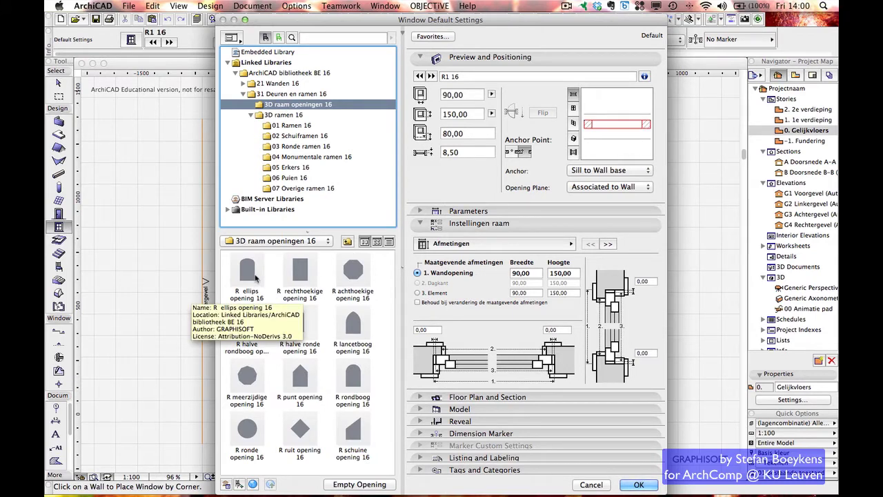
click(243, 83)
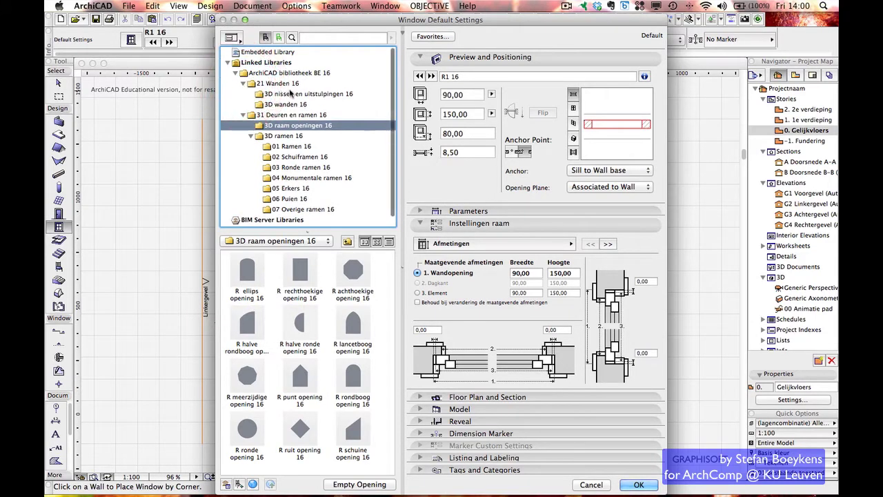
click(290, 93)
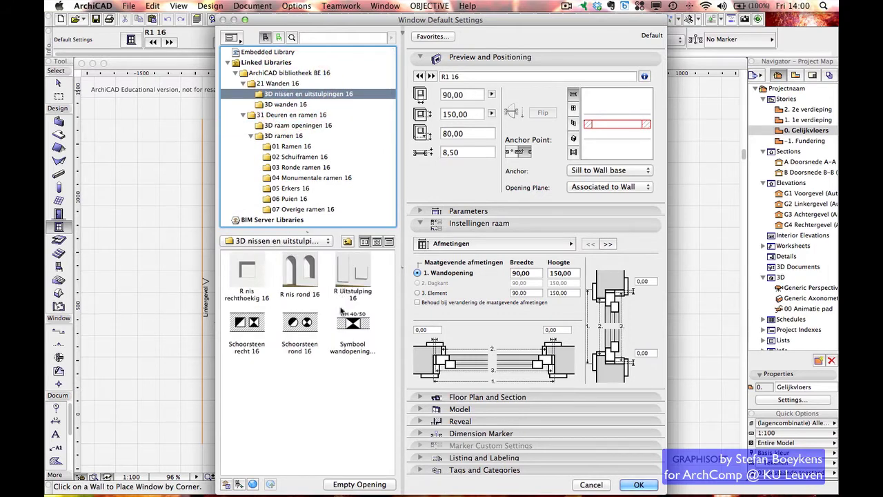
click(293, 104)
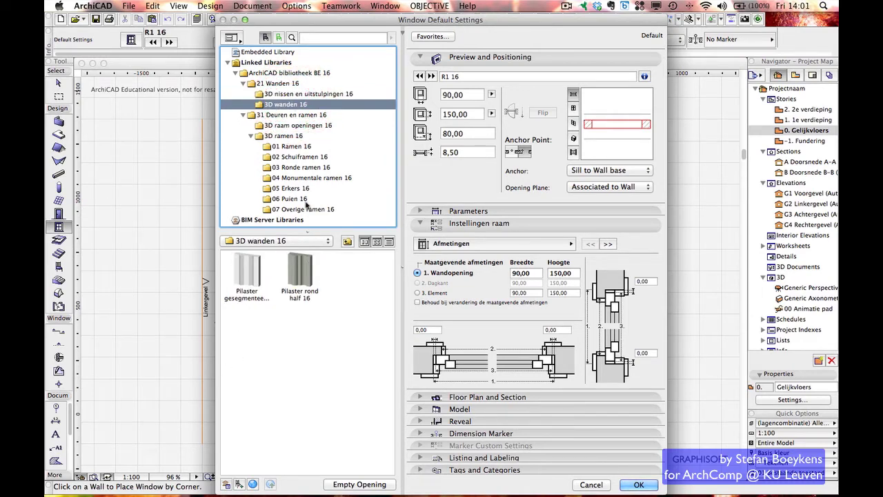
click(243, 83)
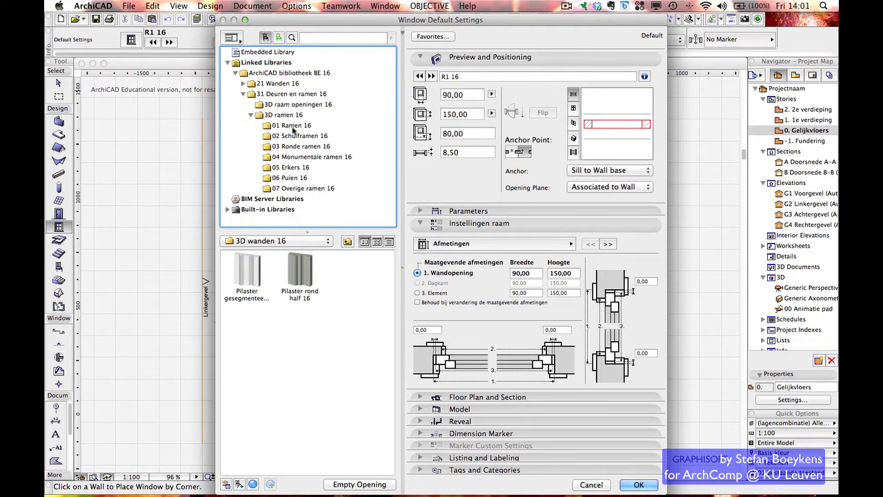
- Choose the R2 16 window from 01 Ramen 16 and set its reveal depth to 10
click(290, 126)
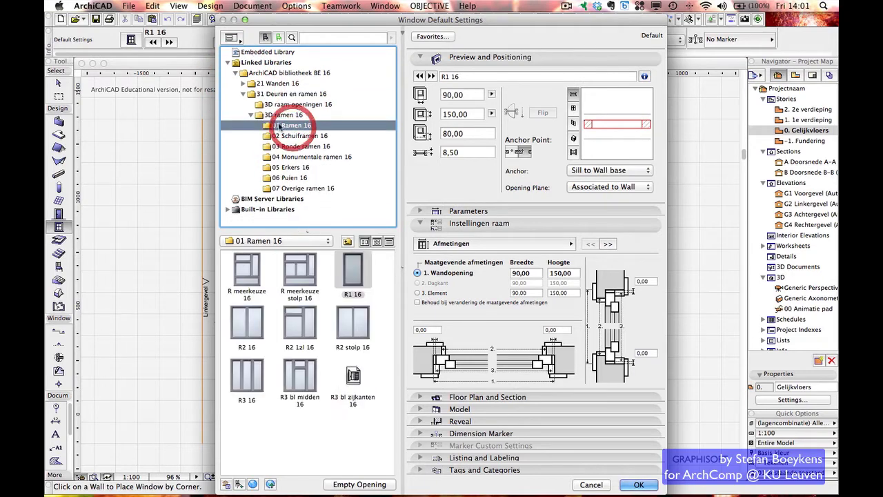
click(258, 321)
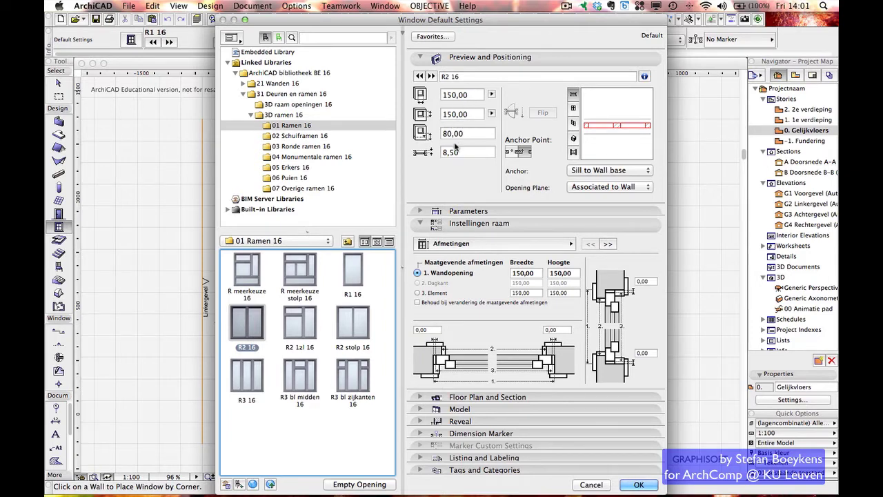
drag(467, 151, 365, 148)
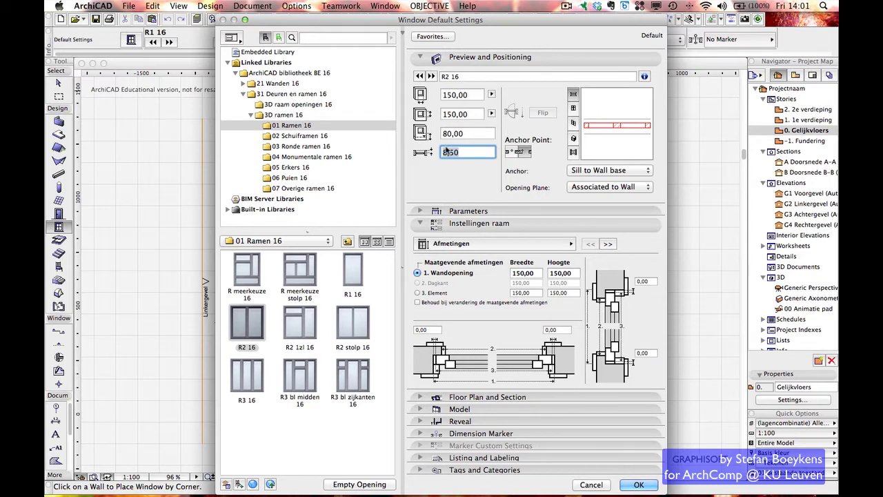
text(10)
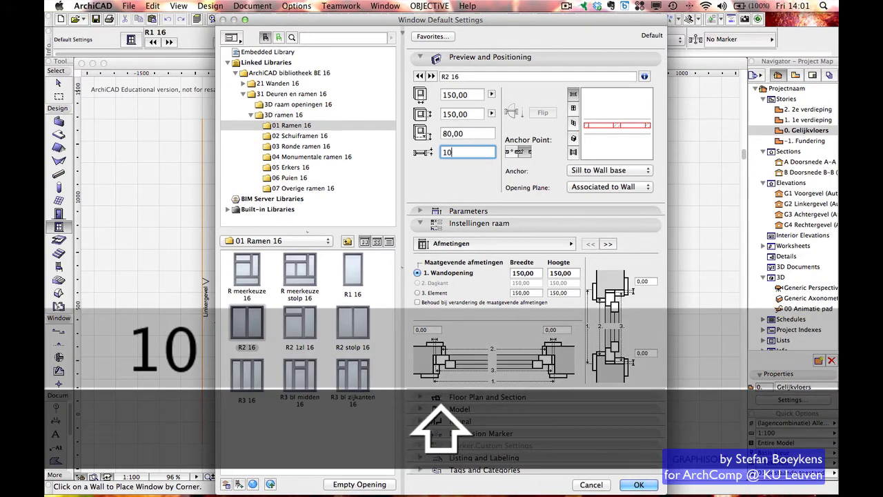
- Set the window's sill height to 90 and anchor it as Sill to Story 0
click(472, 133)
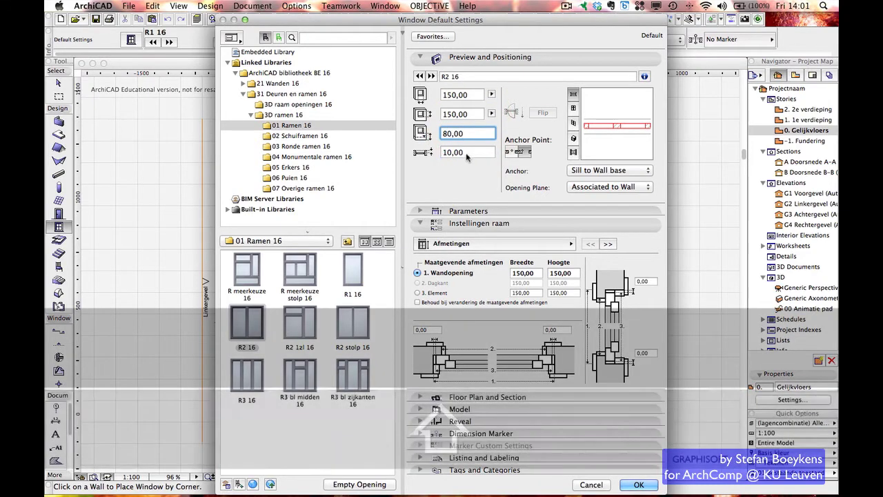
double_click(468, 134)
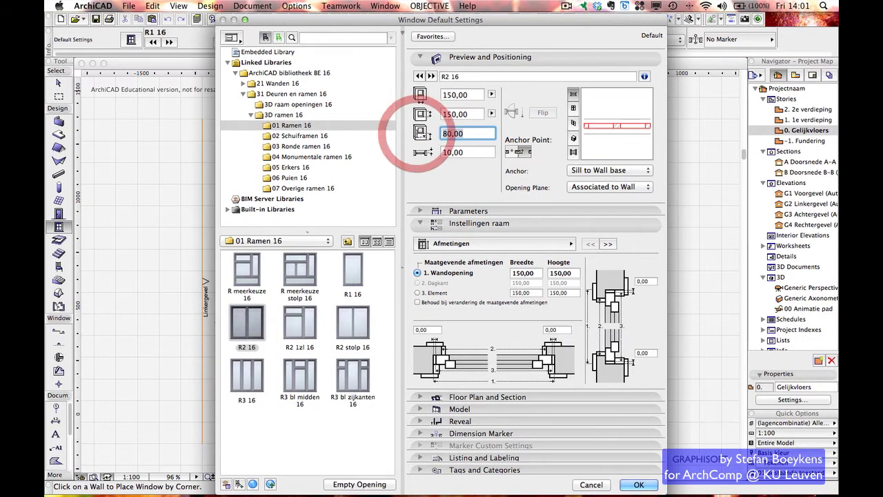
text(90)
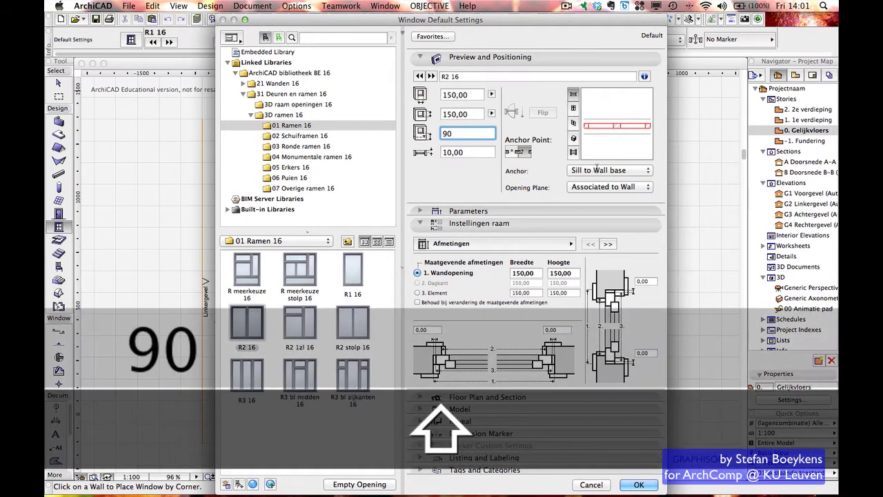
click(621, 171)
click(600, 181)
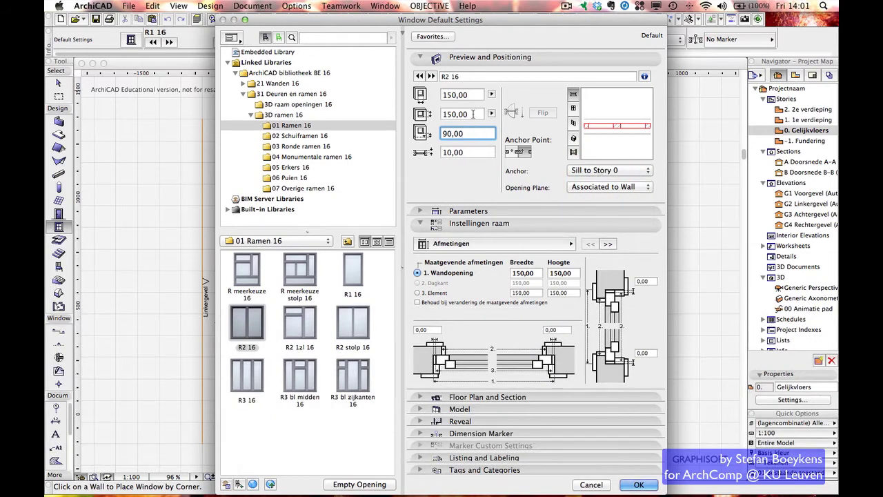
- Set the default window's width to 180
click(473, 114)
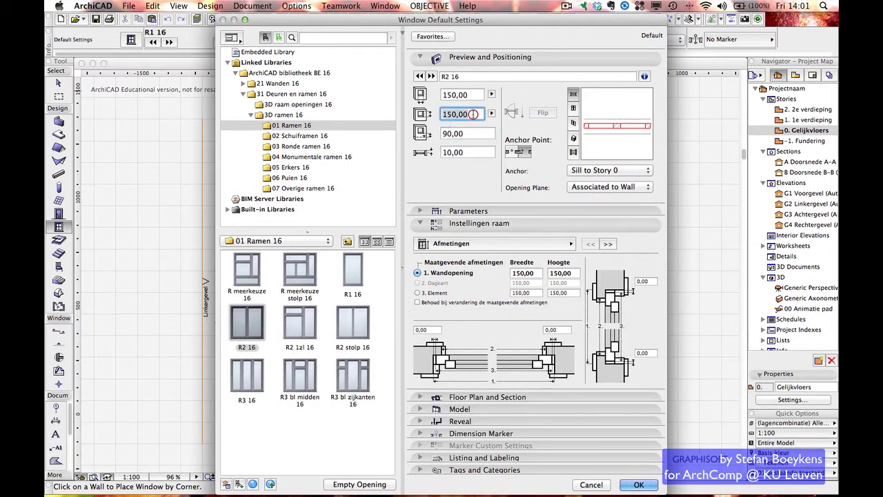
click(473, 95)
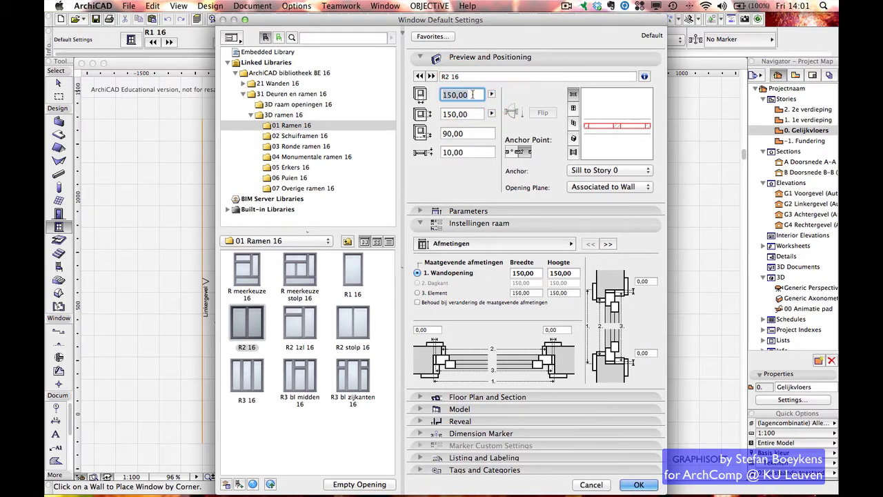
text(180)
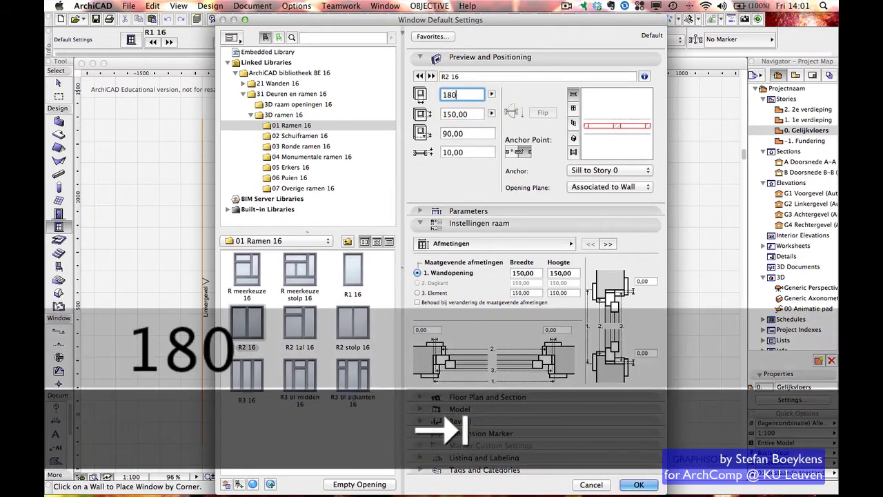
key(Tab)
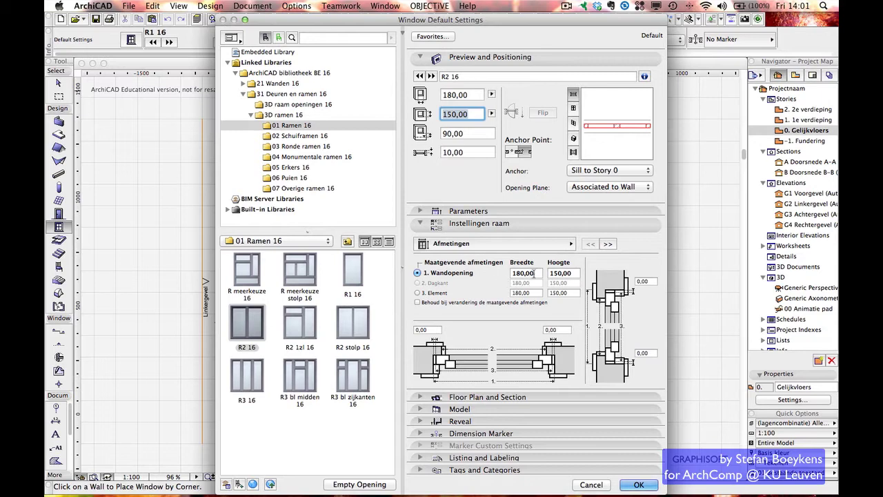
- In the general window settings, choose the Dagkant reveal type and enable both Onderdorpel and Vensterbank
click(608, 245)
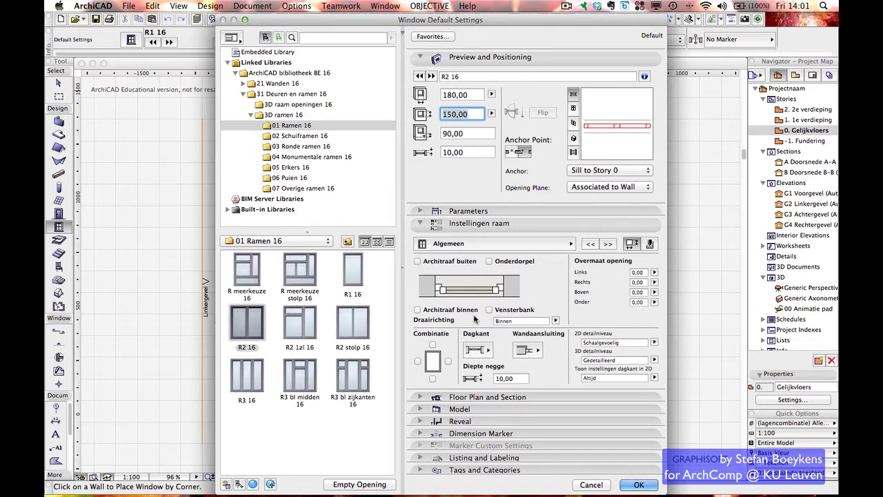
click(490, 352)
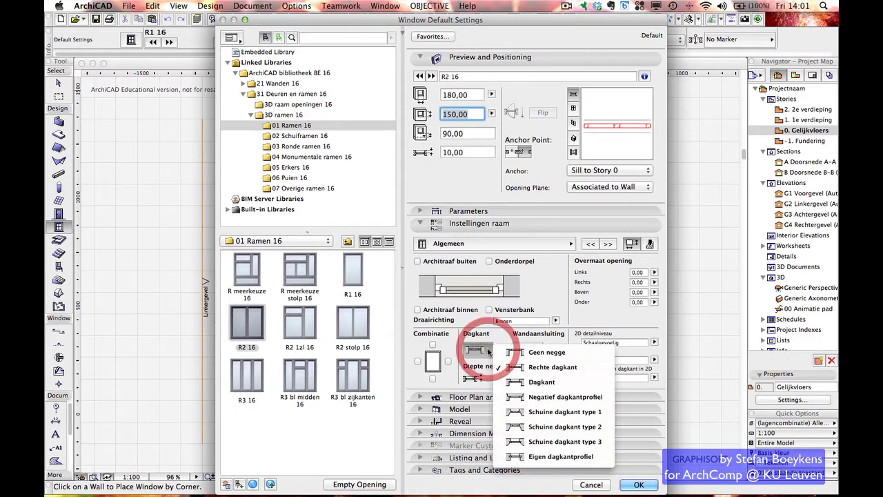
click(531, 382)
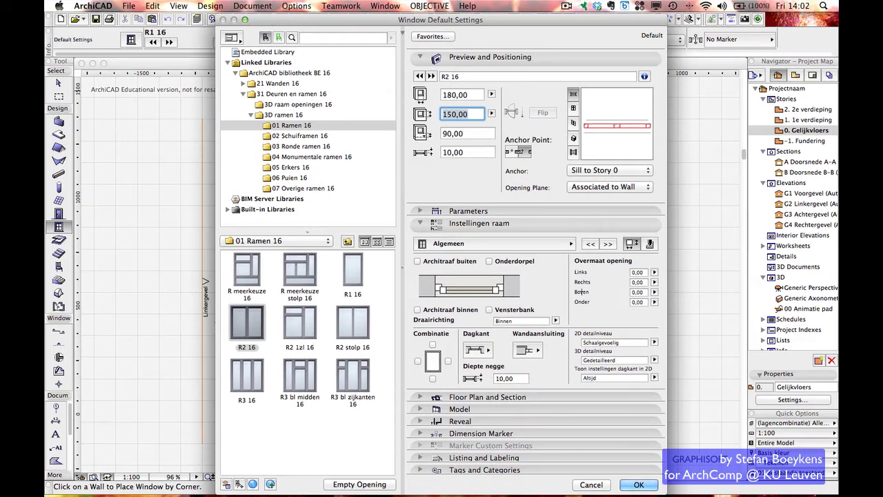
click(489, 261)
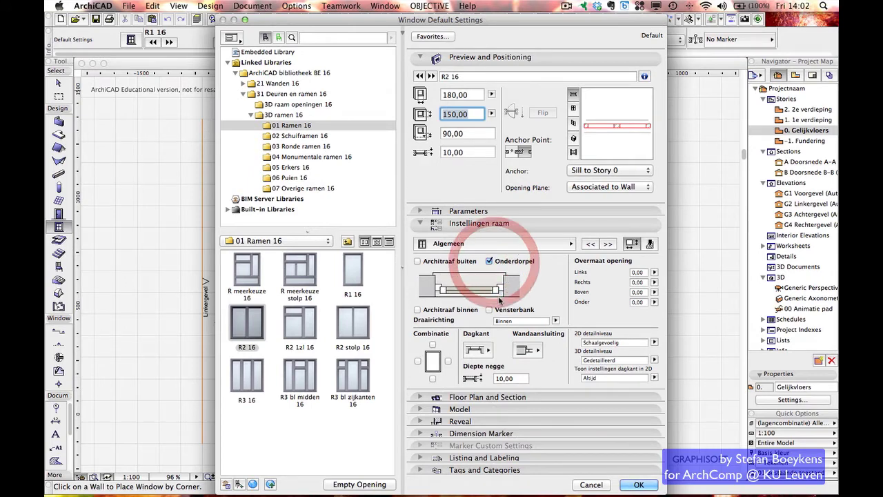
click(490, 310)
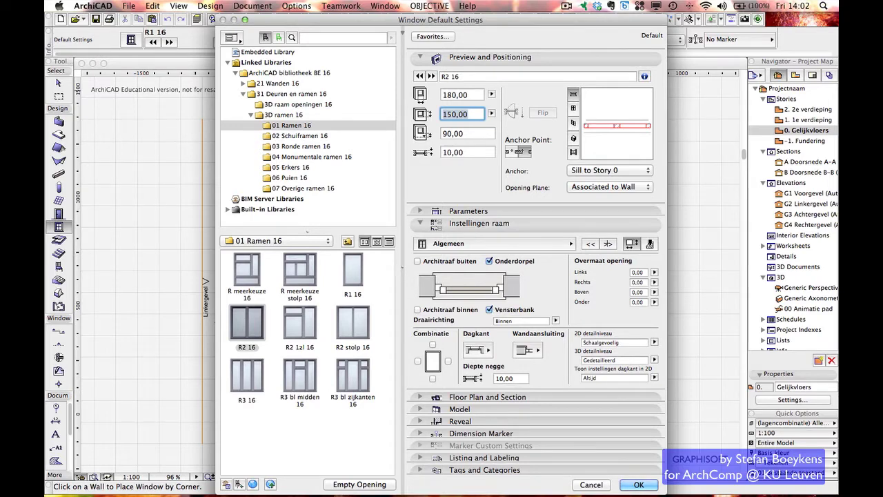
- Try the Bovenlicht and Onderlicht options in the window's shape settings, switching each one off again
click(607, 243)
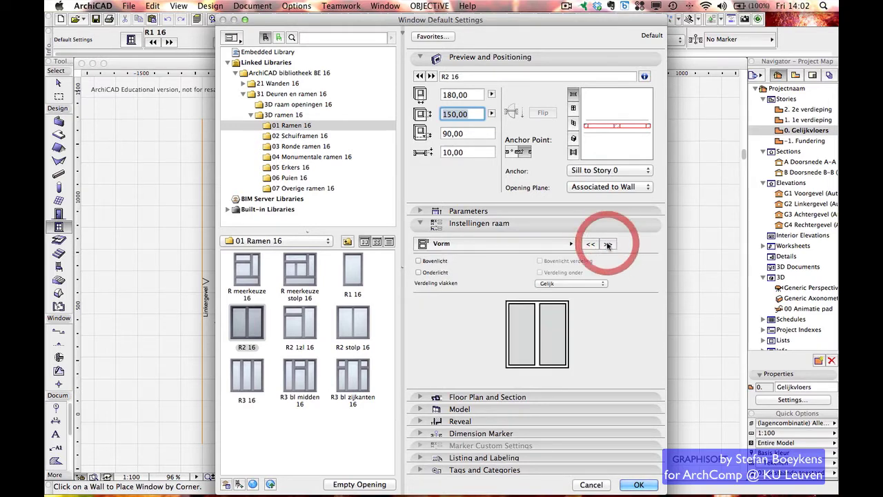
click(418, 260)
click(418, 261)
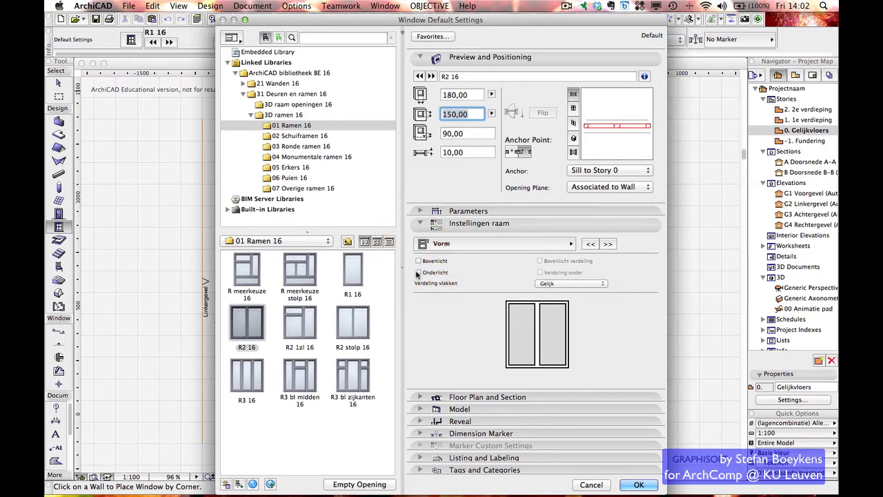
click(418, 273)
click(418, 273)
- Review the window's frame profile, frame widths, panel filling and opening type settings
click(605, 244)
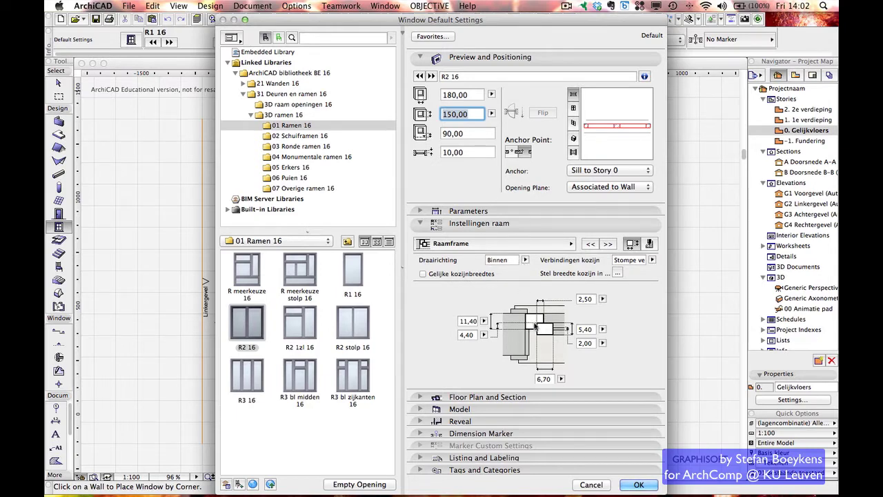
click(607, 244)
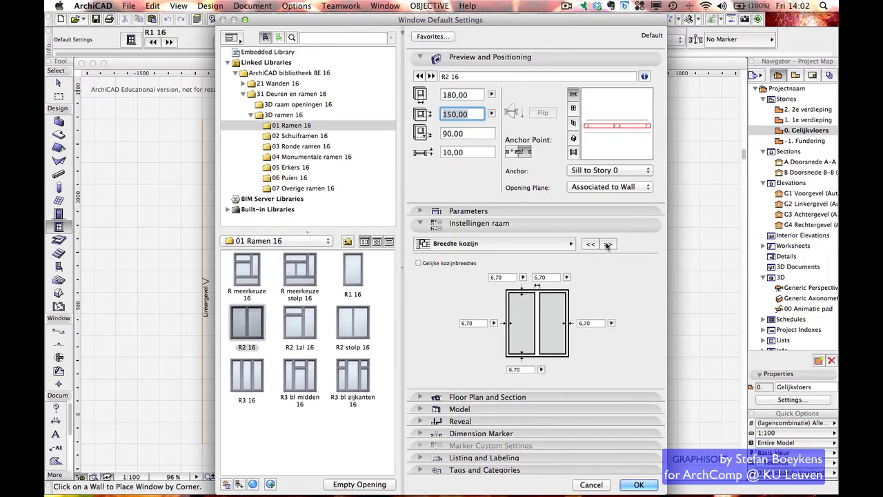
click(607, 244)
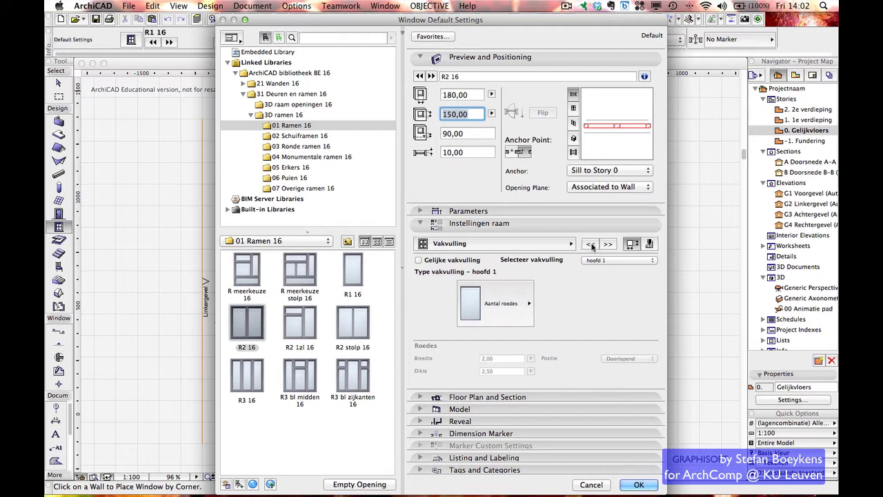
click(608, 245)
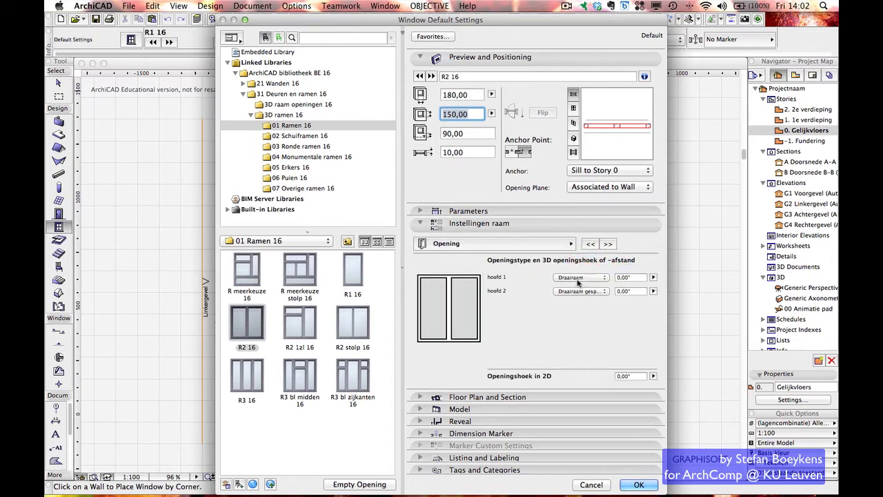
- Show the window preview in elevation and set the opening types to Draairaam for hoofd 1 and Draaikiepraam gespiegeld for hoofd 2
click(591, 291)
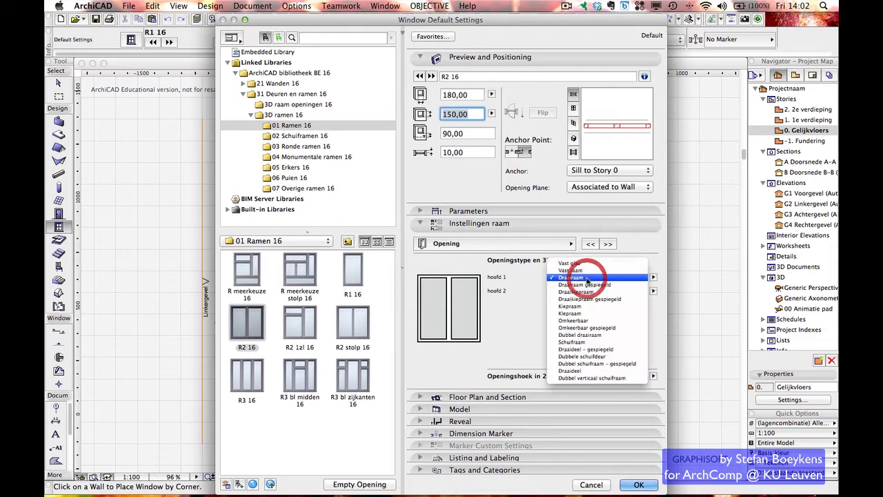
click(585, 292)
click(573, 109)
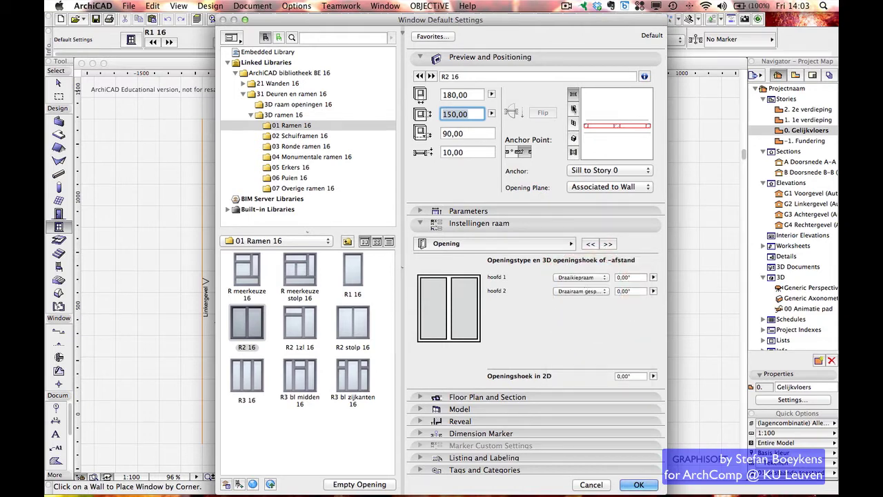
click(575, 292)
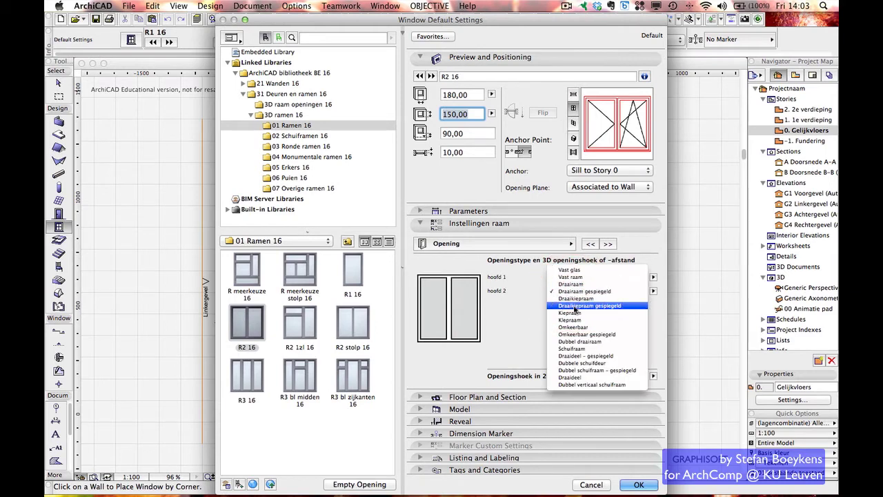
click(575, 298)
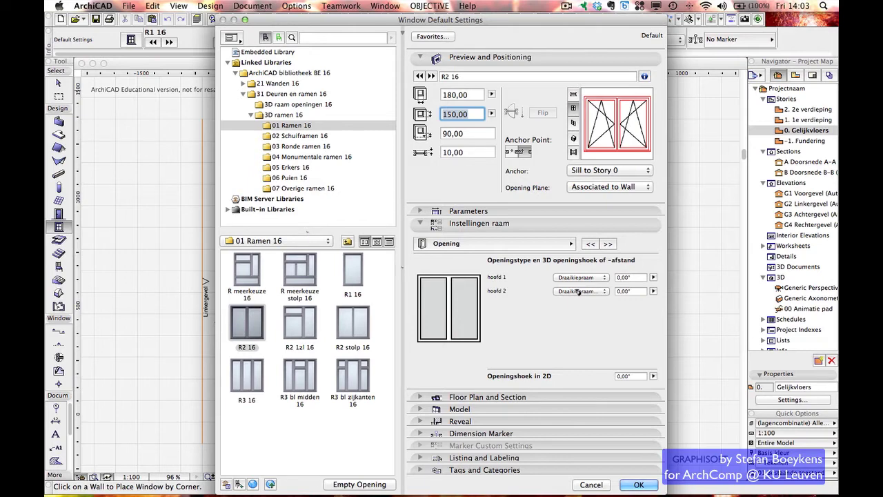
click(578, 279)
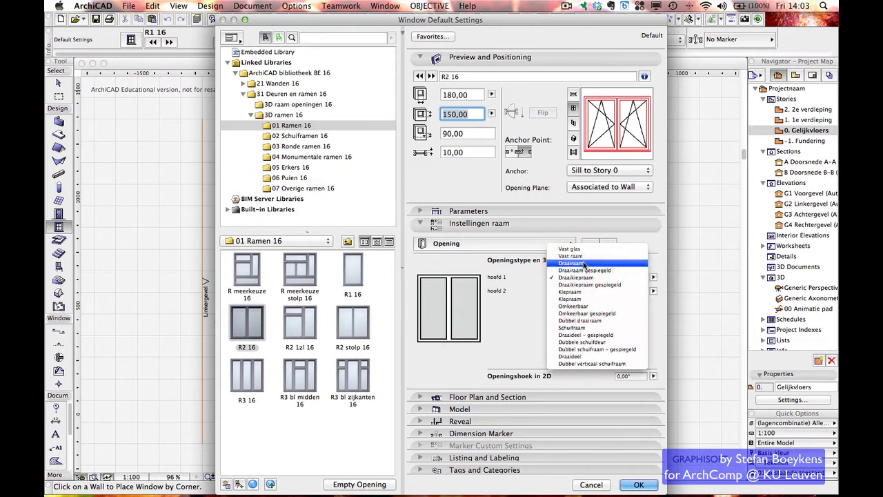
click(584, 260)
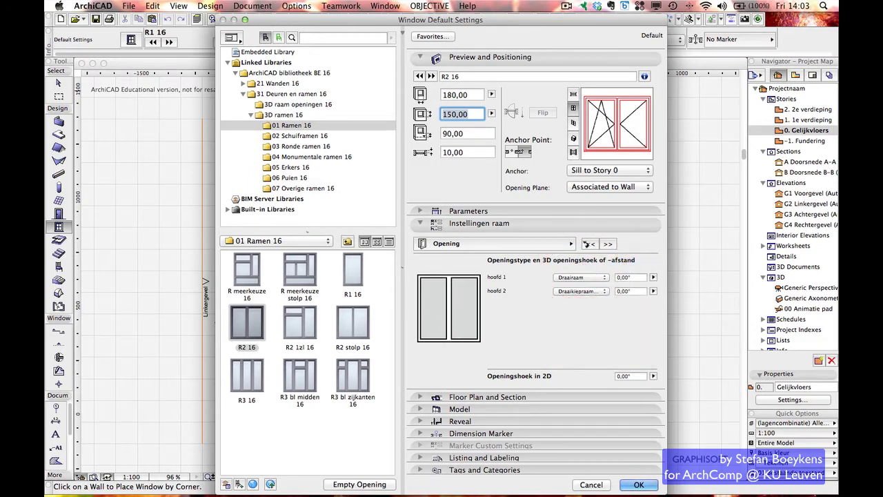
- Review the window's Openingslijn, Dagkant, Wandaansluiting, Hoekaansluiting and Architraaf settings
click(607, 244)
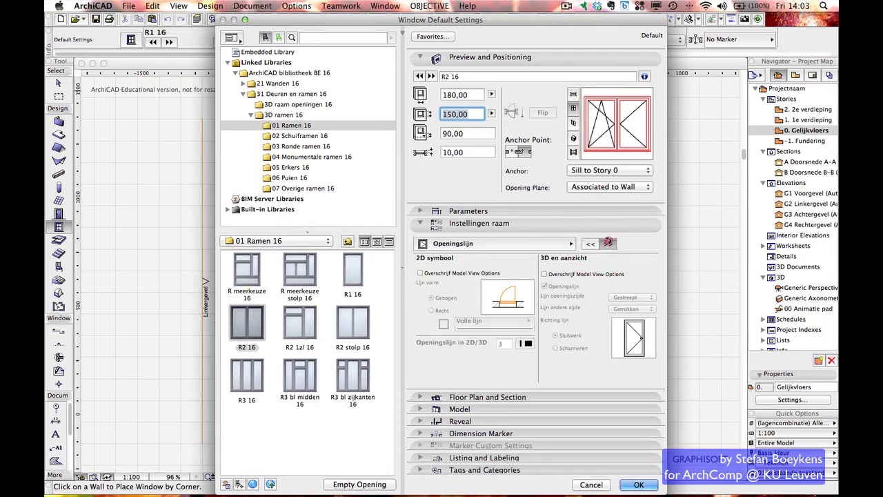
click(608, 243)
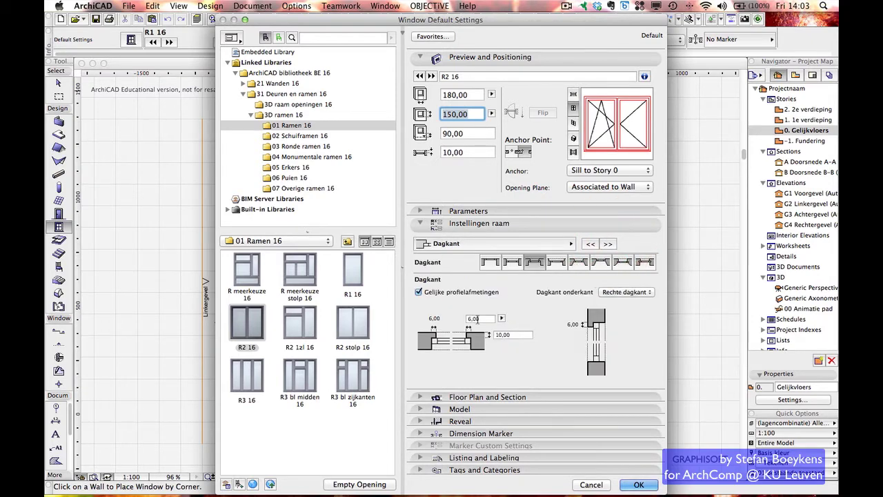
click(607, 244)
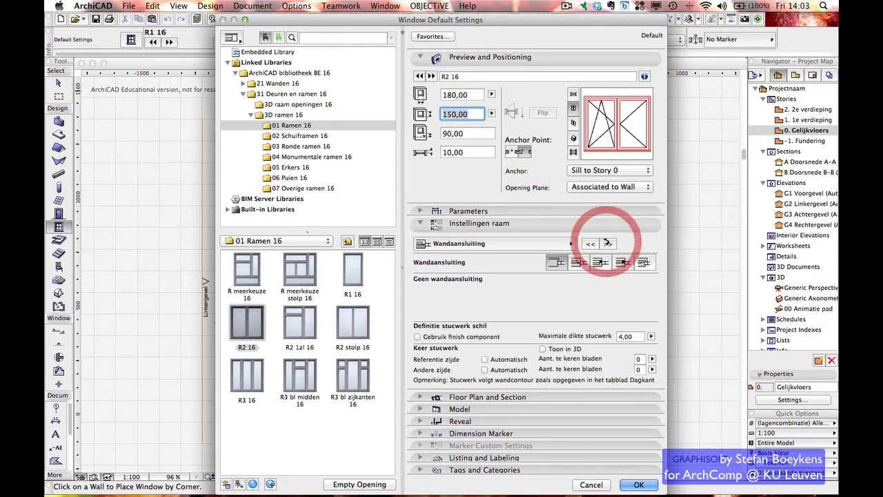
click(607, 244)
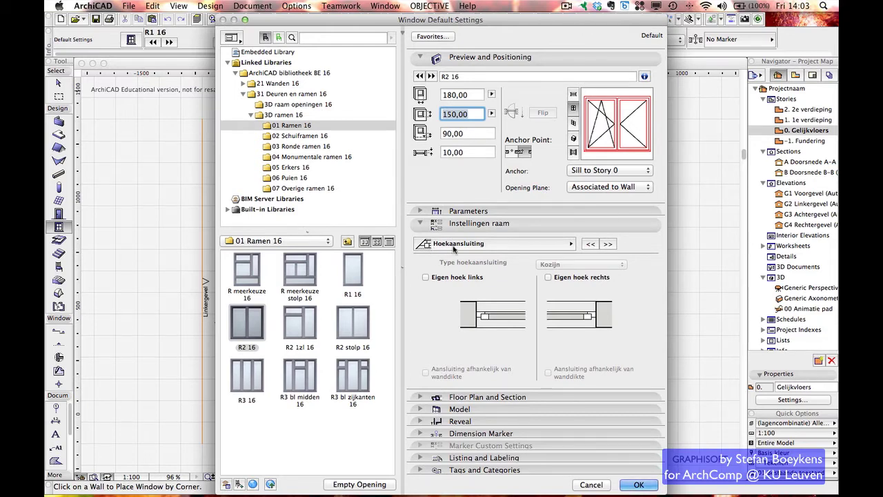
click(607, 244)
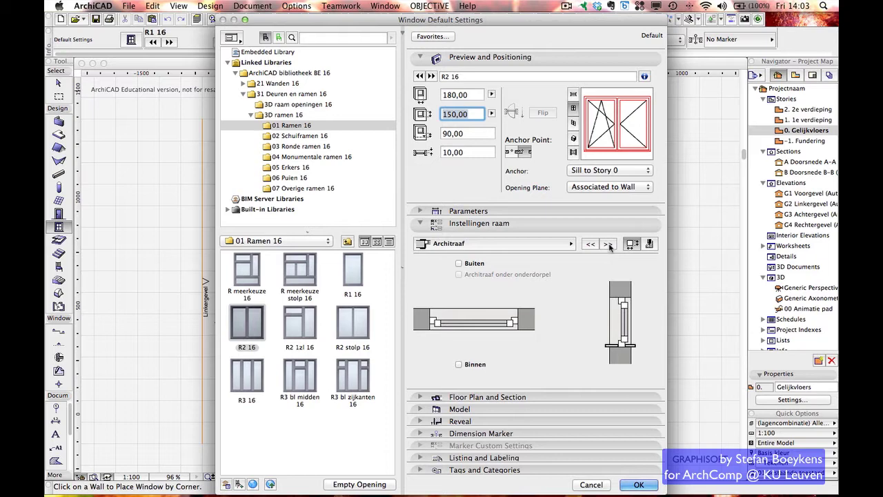
- Set the Onderdorpel type to Aluminium dorpel and its material to Metaal-Aluminium
click(608, 245)
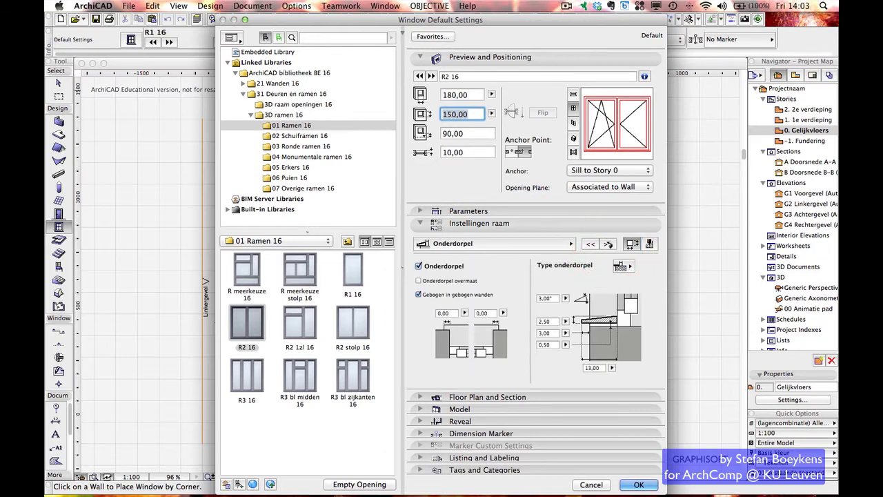
click(620, 267)
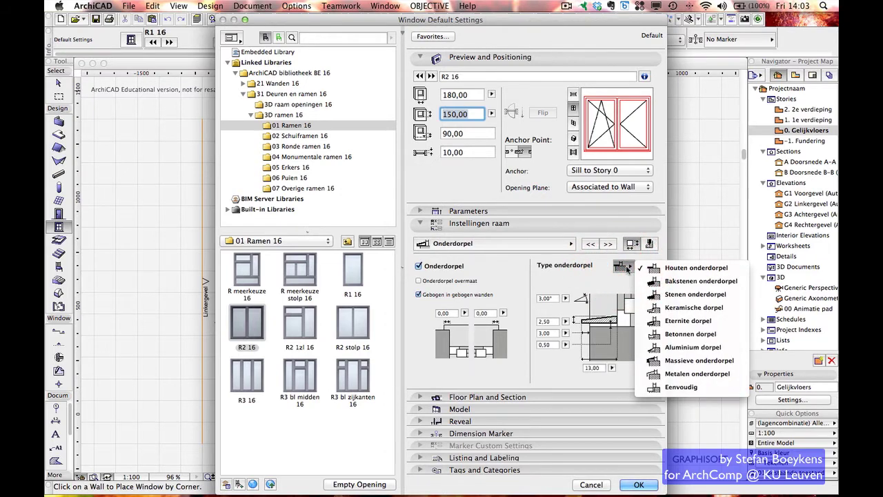
click(680, 350)
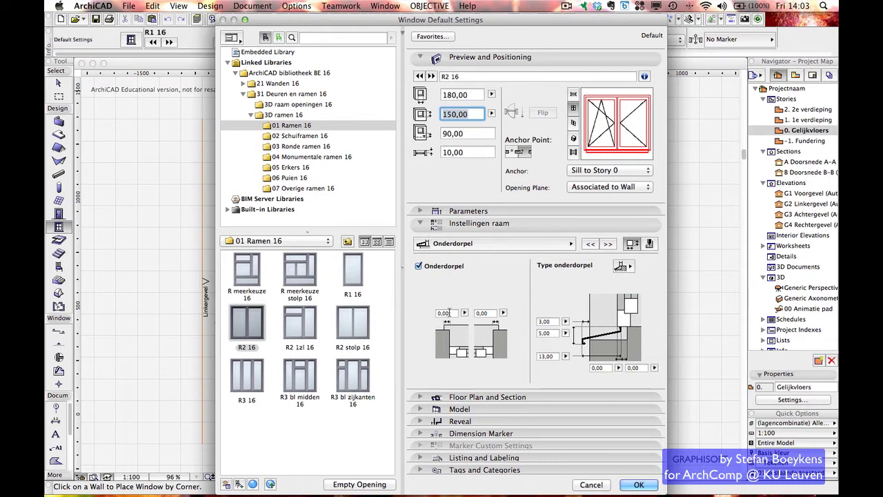
click(444, 313)
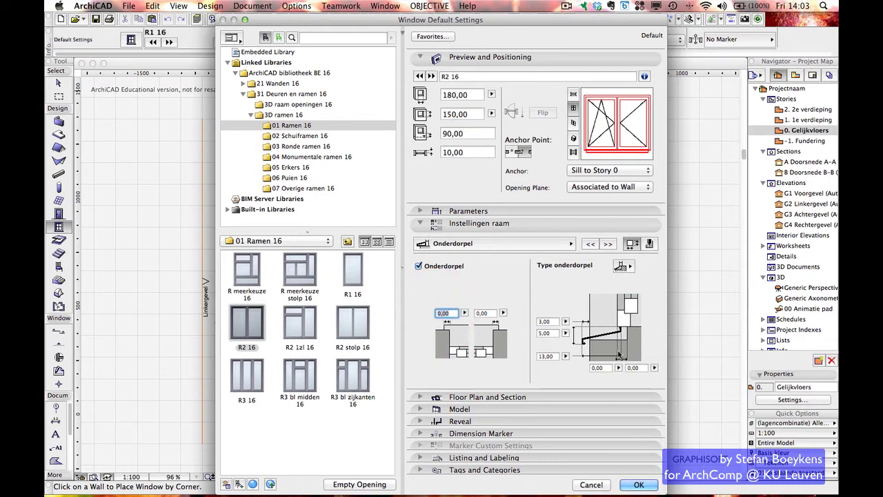
click(649, 244)
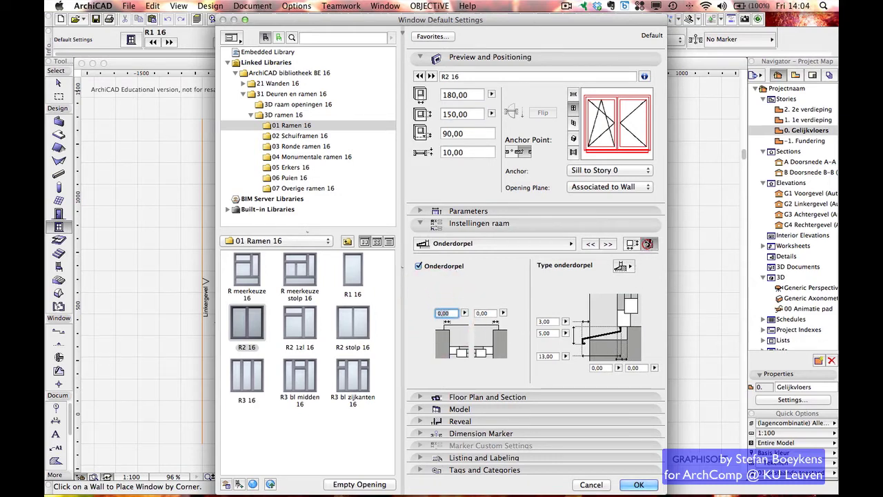
click(570, 281)
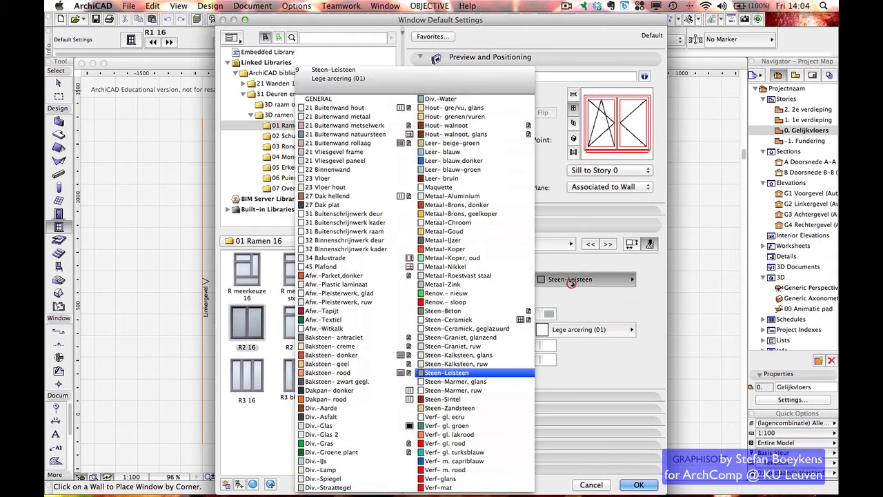
click(469, 196)
click(632, 244)
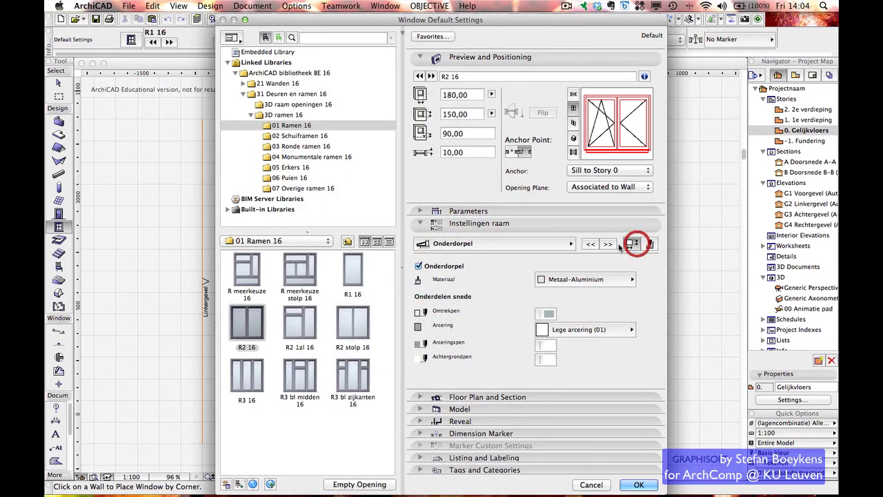
- Set the Vensterbank's side extensions to 2,00 at both ends and check its material settings
click(608, 244)
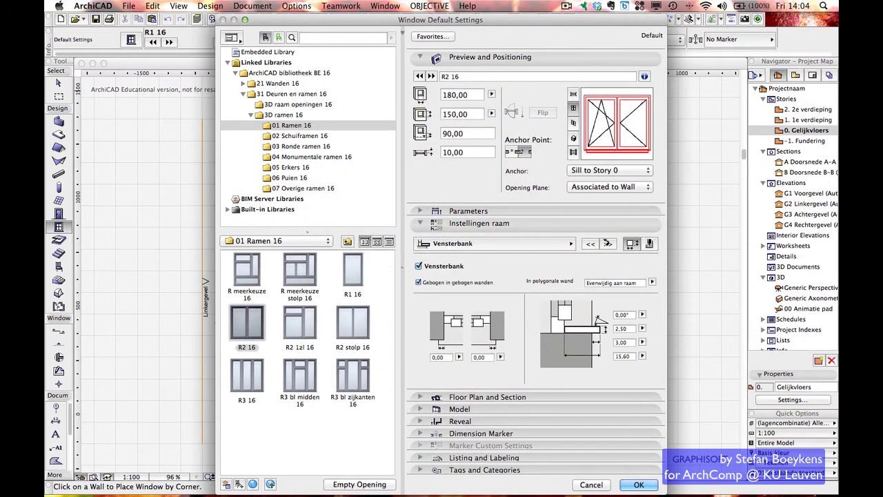
click(439, 357)
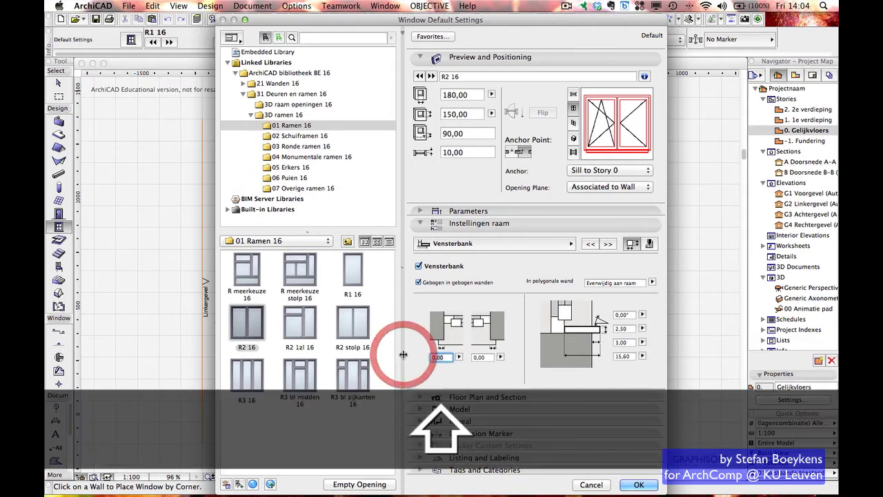
text(2)
click(439, 357)
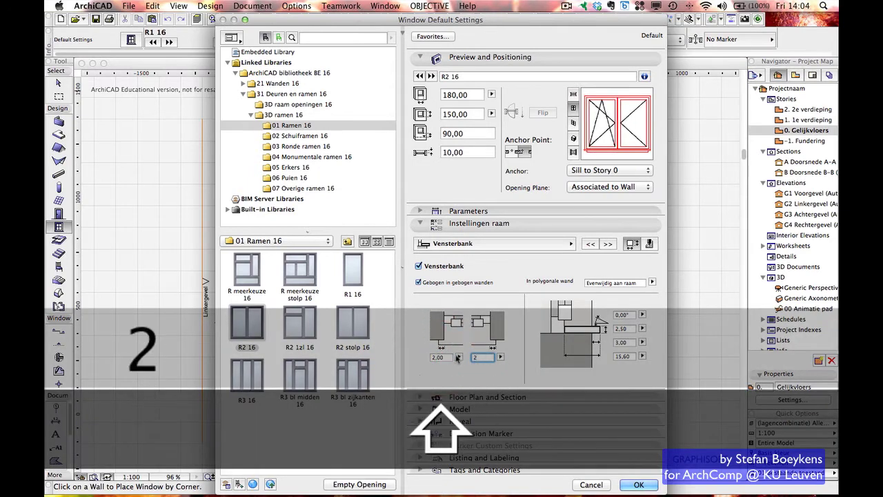
click(445, 356)
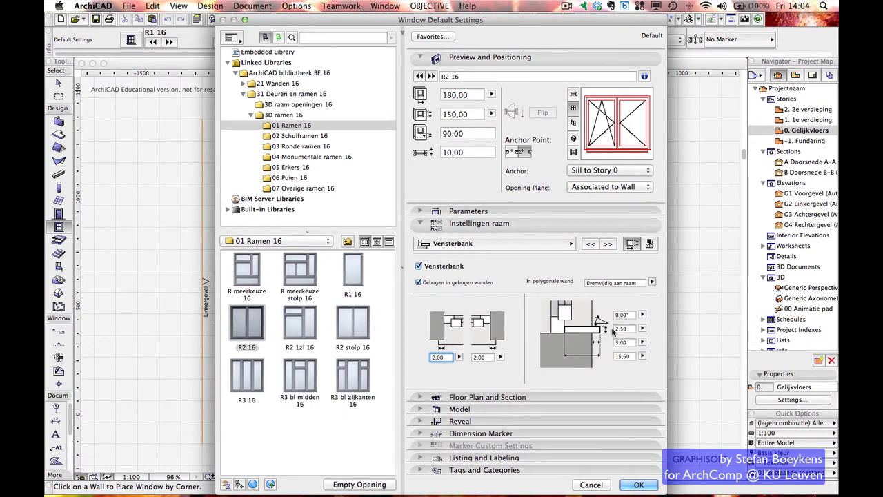
click(649, 244)
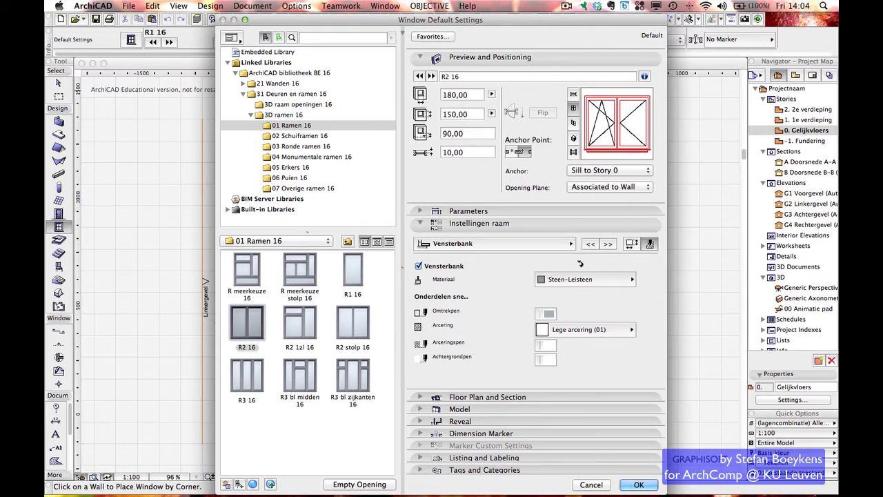
click(631, 244)
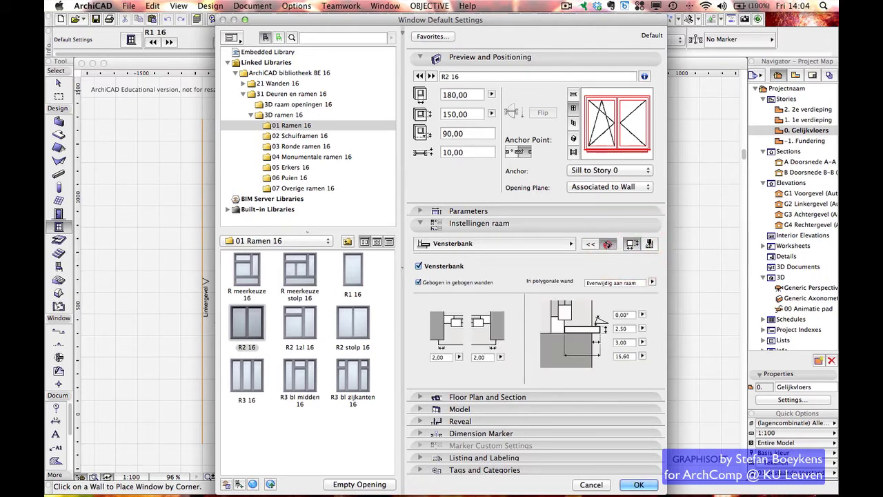
- Review the Nis borstwering, Zonwering types, Rollaag and Parameters stuklijsten settings, and return to the Afmetingen page
click(607, 244)
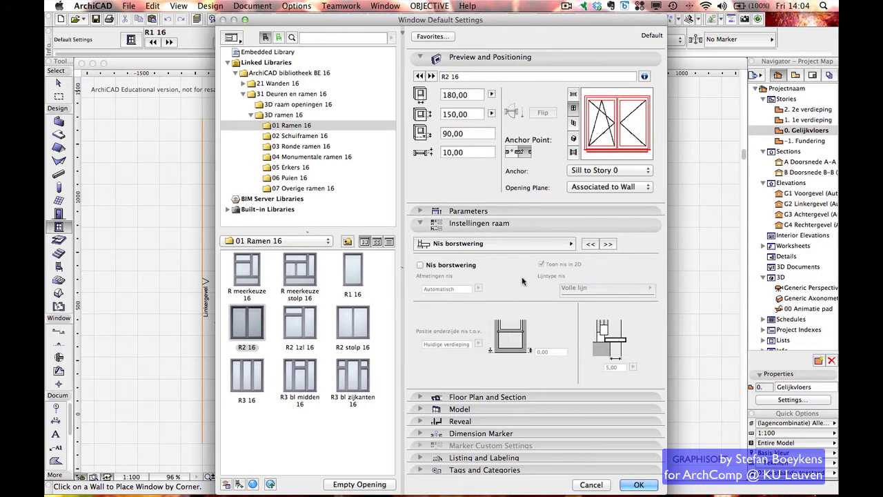
click(609, 243)
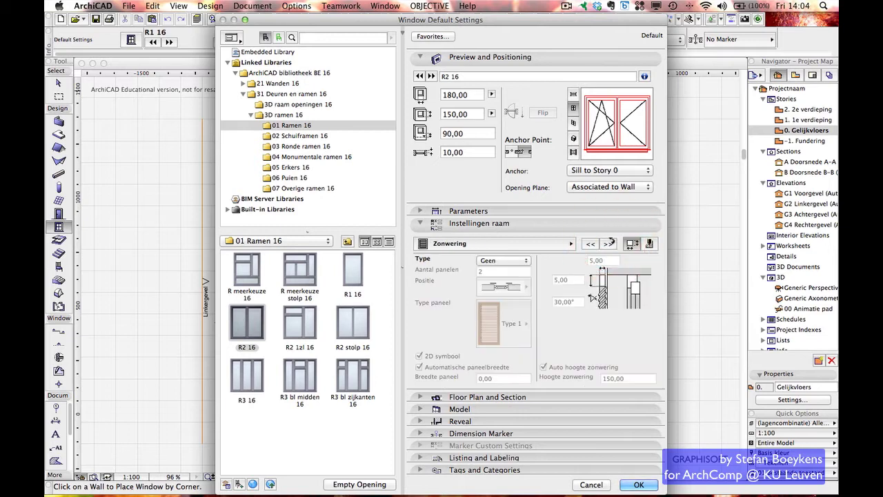
click(510, 260)
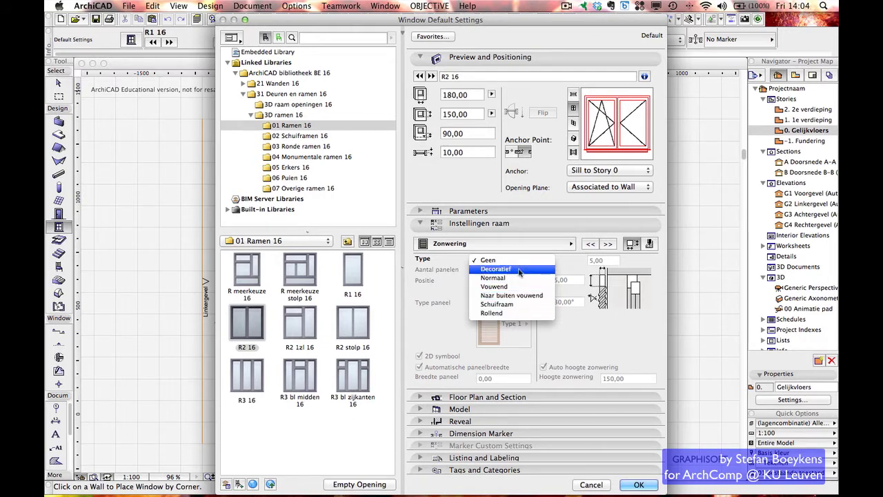
click(545, 258)
click(608, 244)
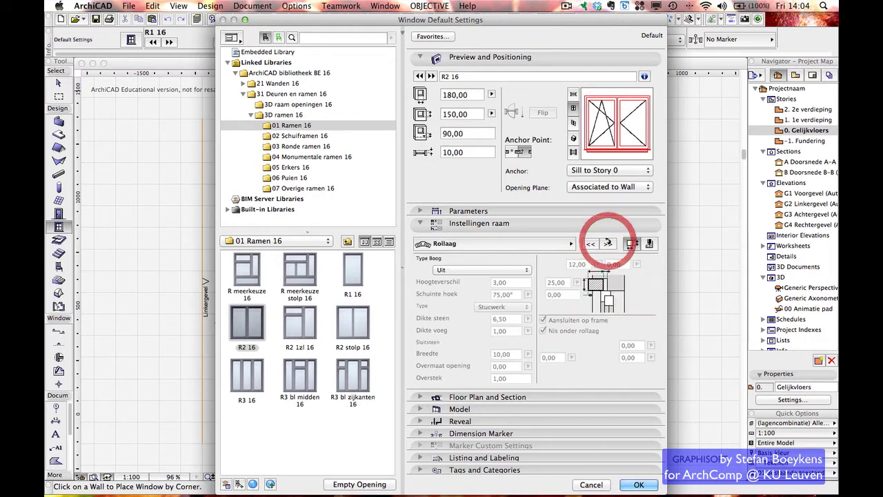
click(607, 243)
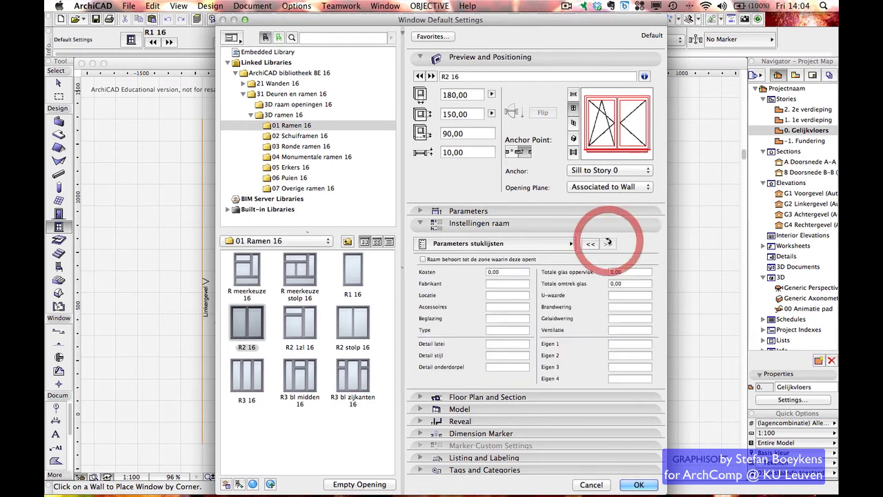
click(520, 245)
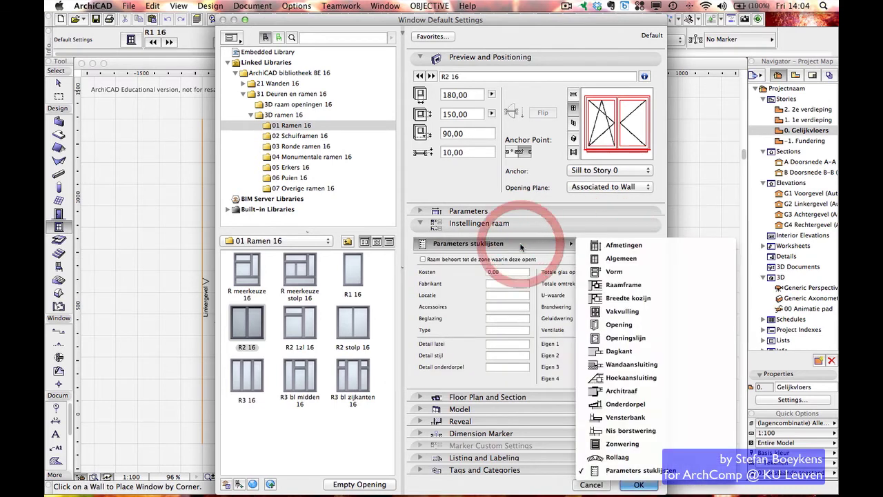
click(602, 245)
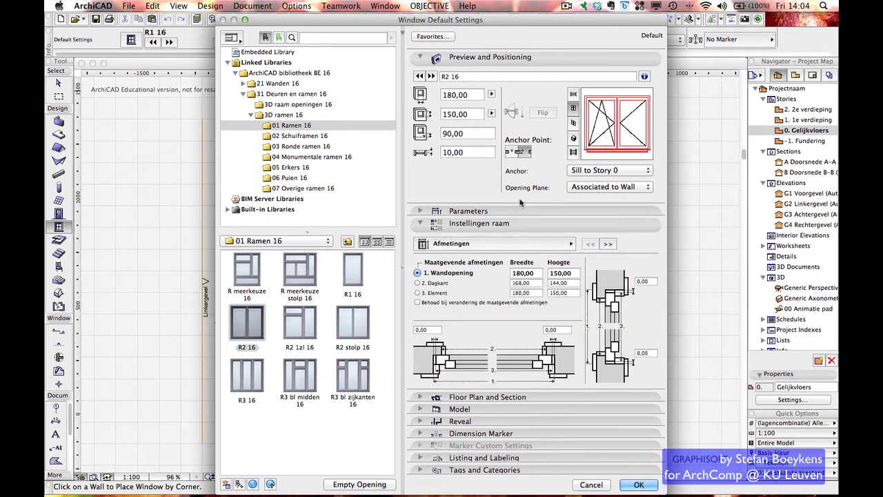
- Set the window's Position to Exterior in its tags and categories, and accept the default window settings
click(507, 469)
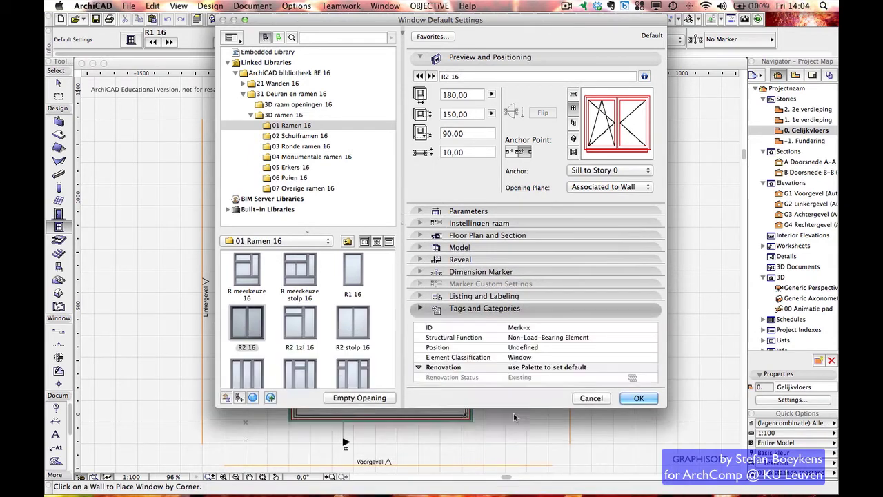
click(535, 349)
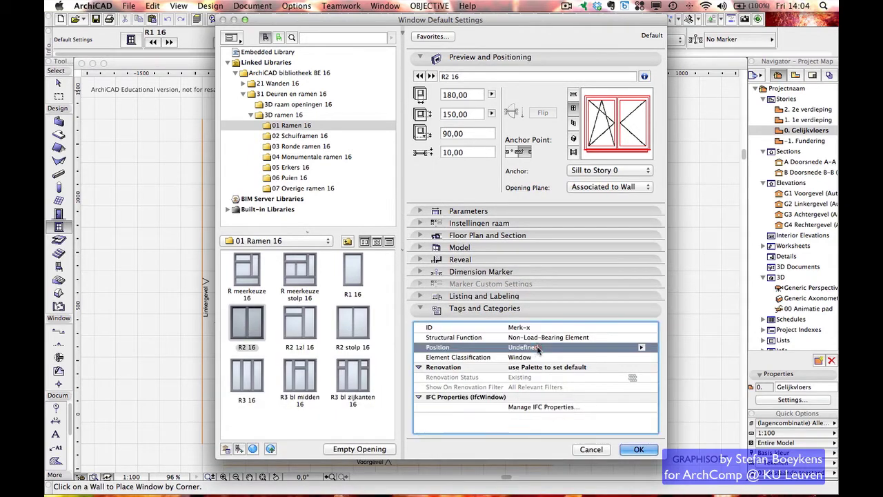
click(641, 347)
click(666, 348)
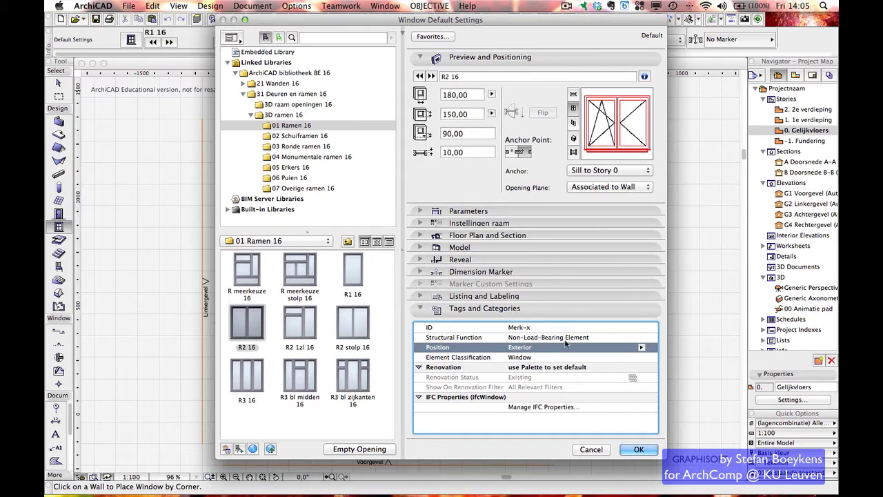
click(638, 449)
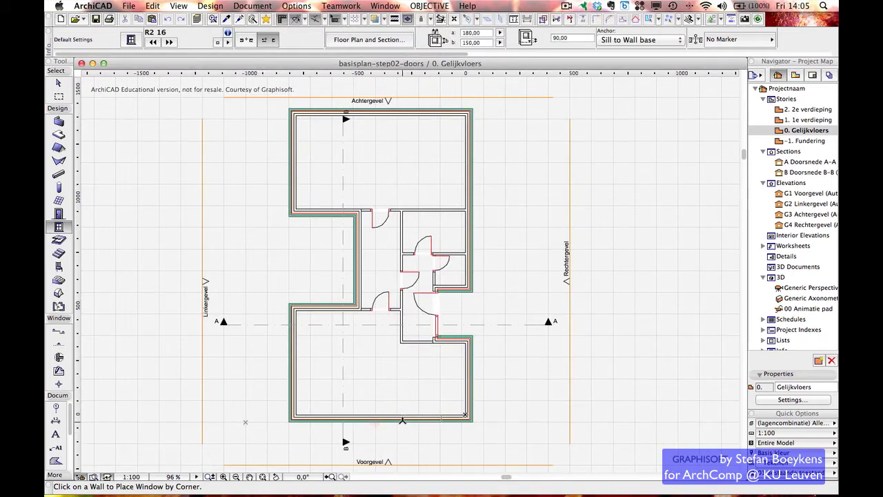
- Place the R2 16 window by corner in the Voorgevel wall, near the Rechtergevel corner, with its reveal facing outside
click(403, 419)
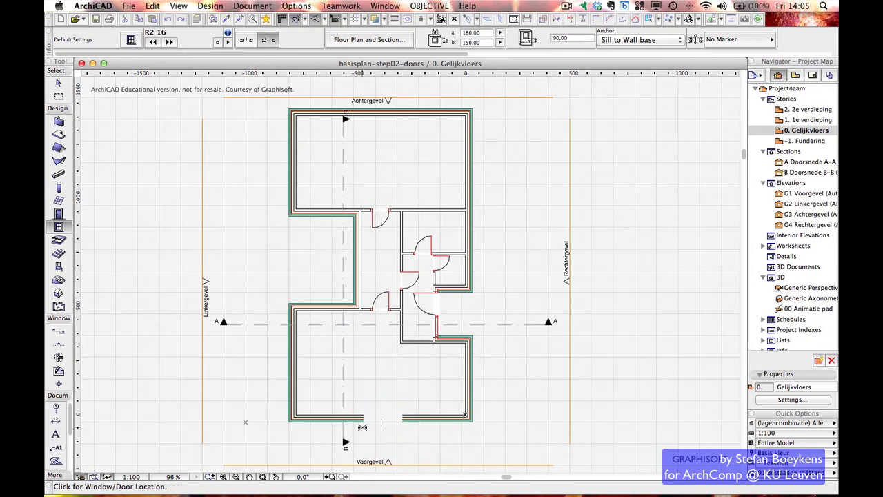
click(438, 420)
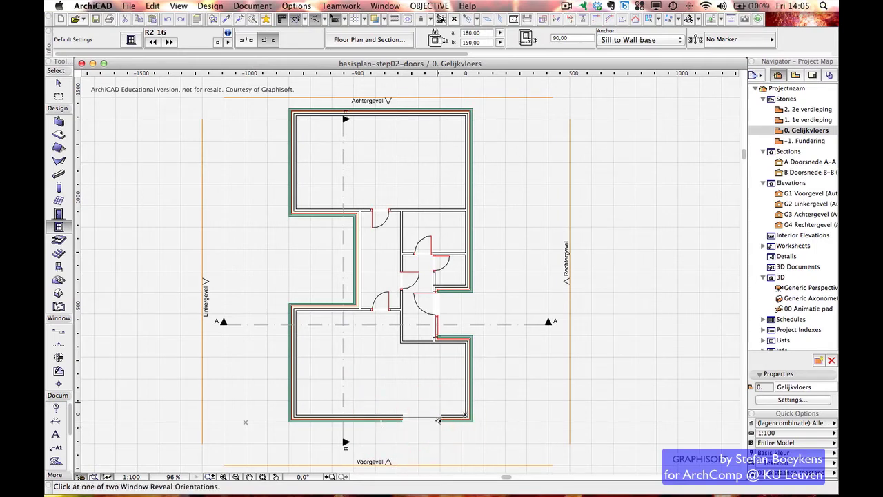
click(436, 438)
scroll(435, 432, up, 5)
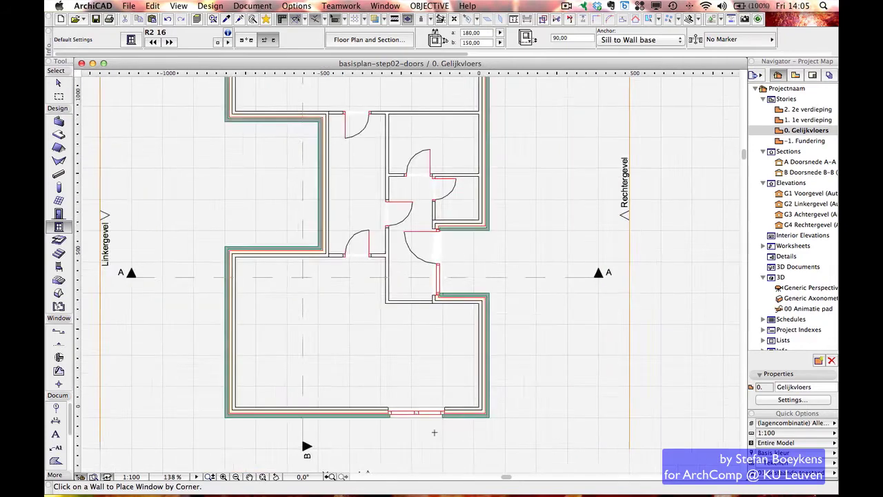
scroll(434, 432, up, 1)
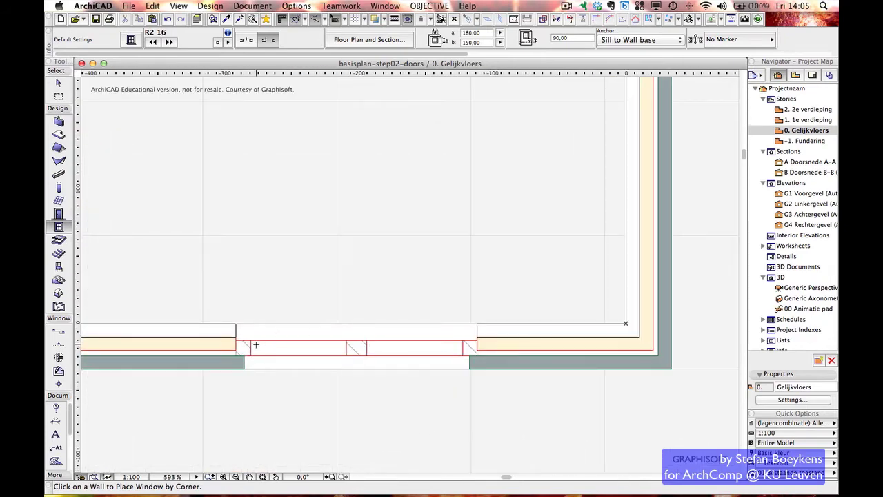
- Switch the floor plan scale to 1:50 and examine the placed window's detailed frame, sill and interior ledge representation
key(Escape)
click(238, 329)
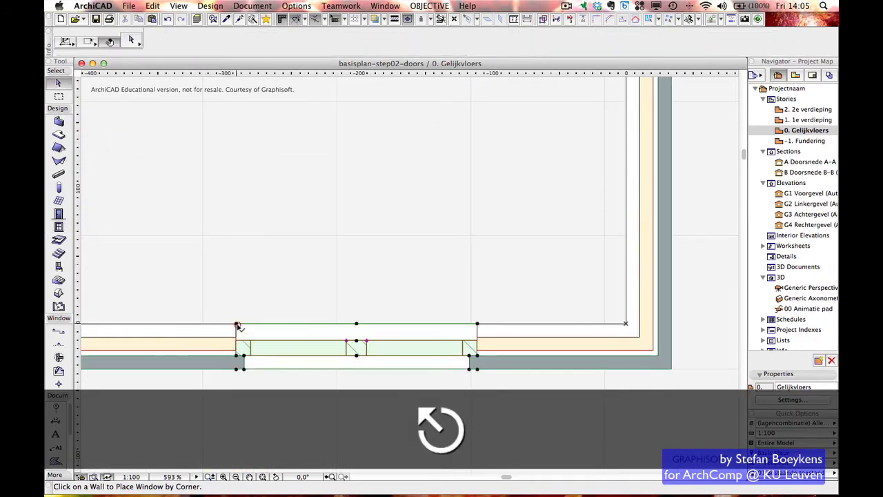
click(131, 477)
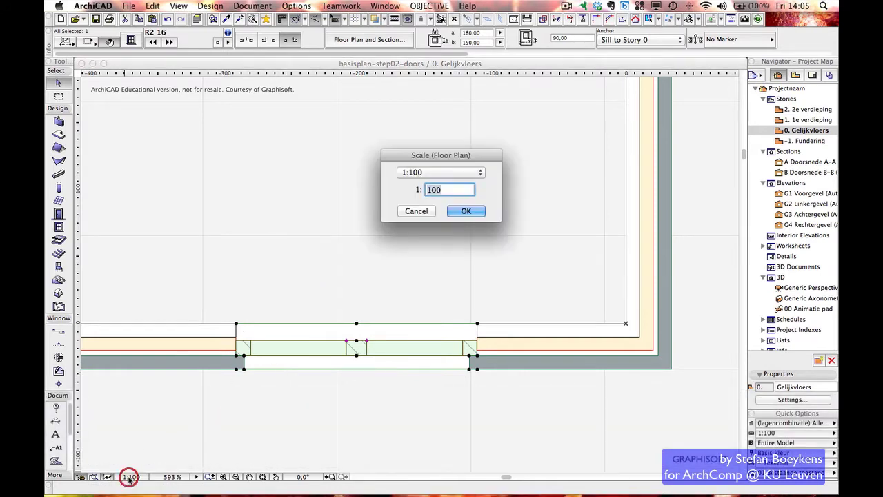
click(439, 173)
click(438, 162)
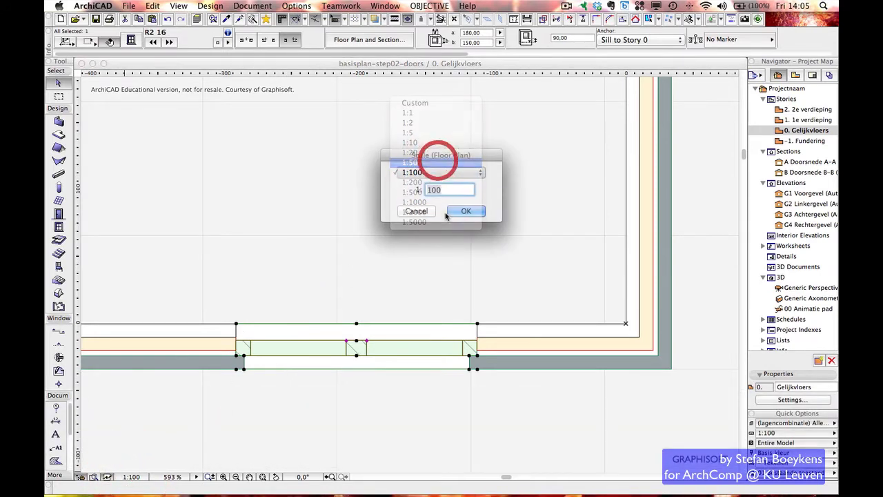
click(459, 211)
scroll(492, 405, down, 3)
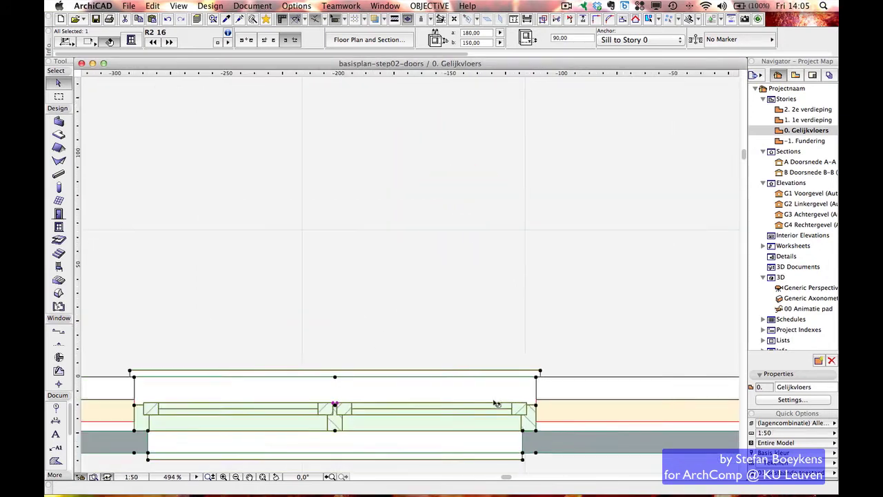
middle_drag(418, 402, 494, 331)
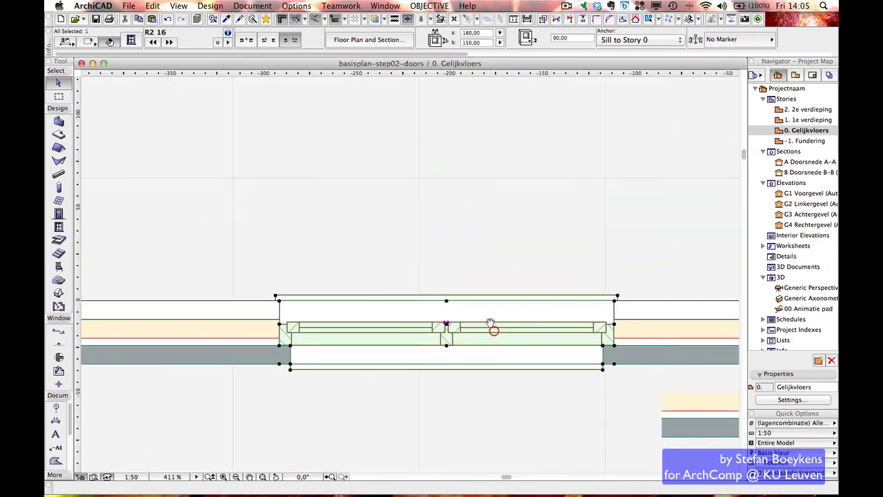
click(300, 377)
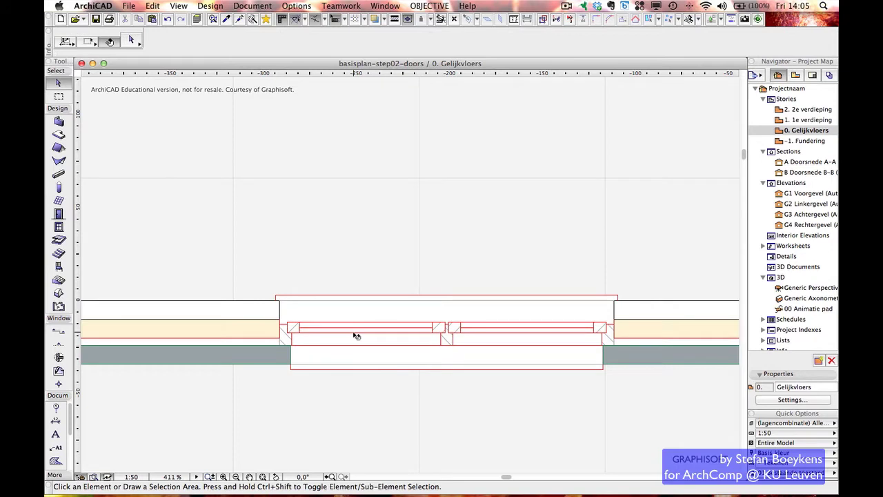
click(278, 296)
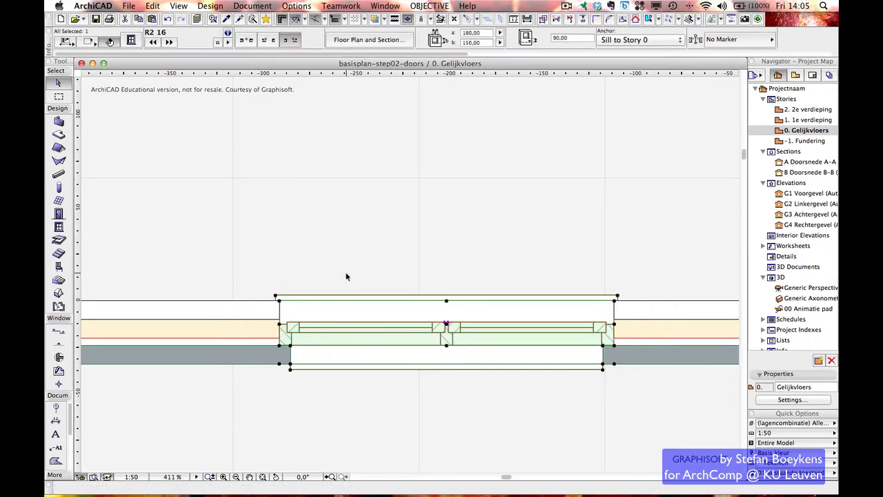
click(346, 276)
scroll(371, 274, down, 3)
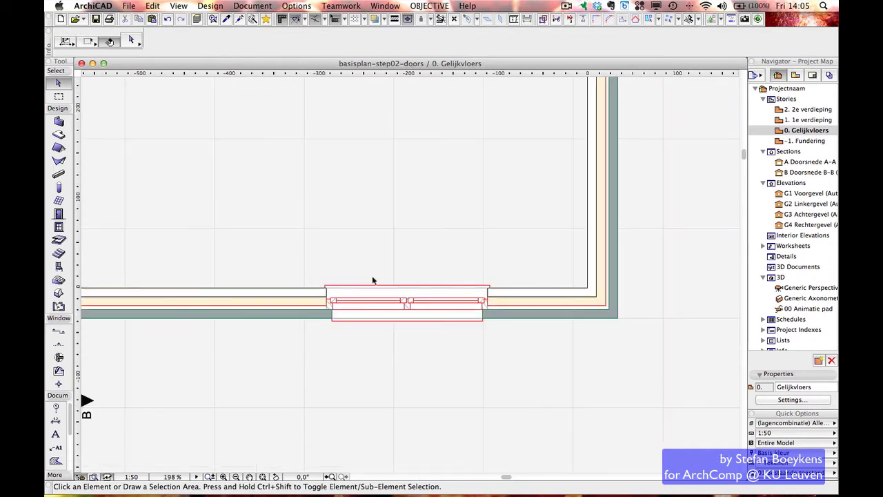
- Move the window along its wall so its nearer edge lies 150 from the inner corner on the Rechtergevel side
click(489, 291)
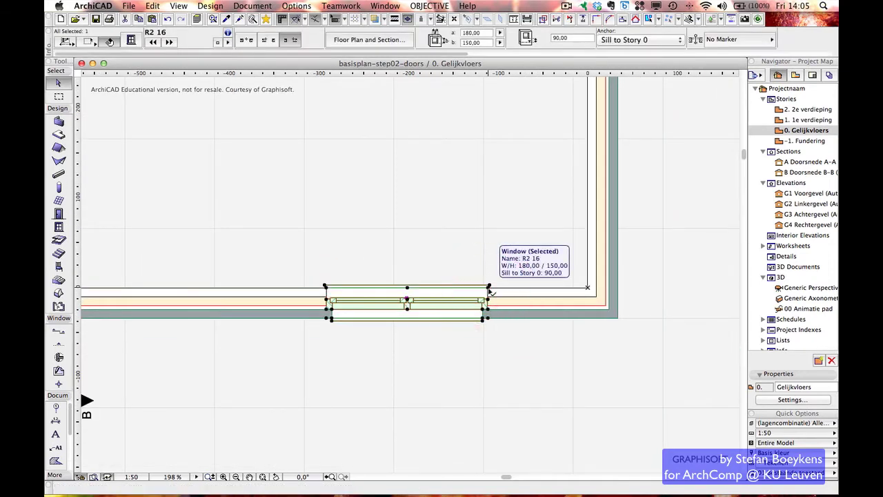
key(super+d)
click(489, 291)
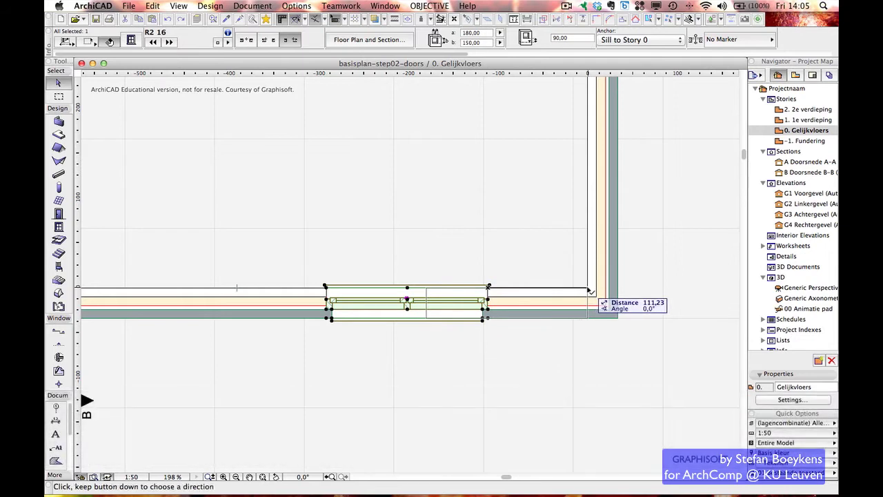
key(alt)
key(shift)
drag(588, 290, 454, 291)
key(Tab)
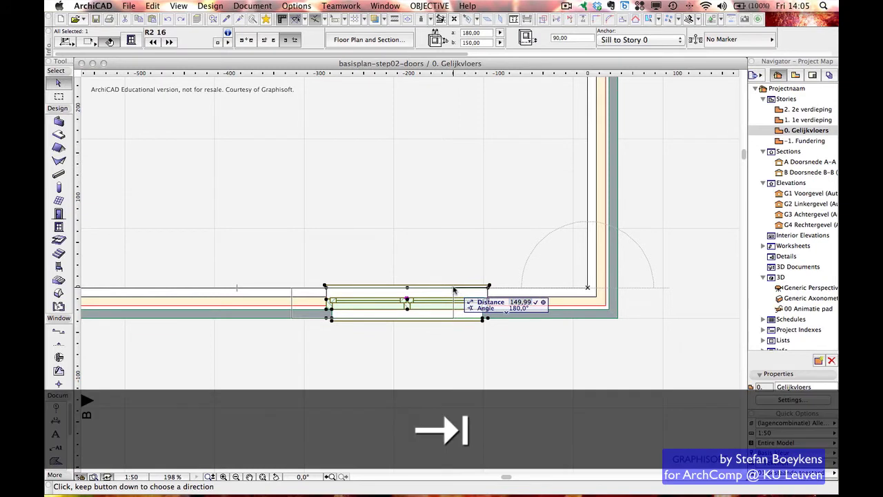
text(150)
key(Return)
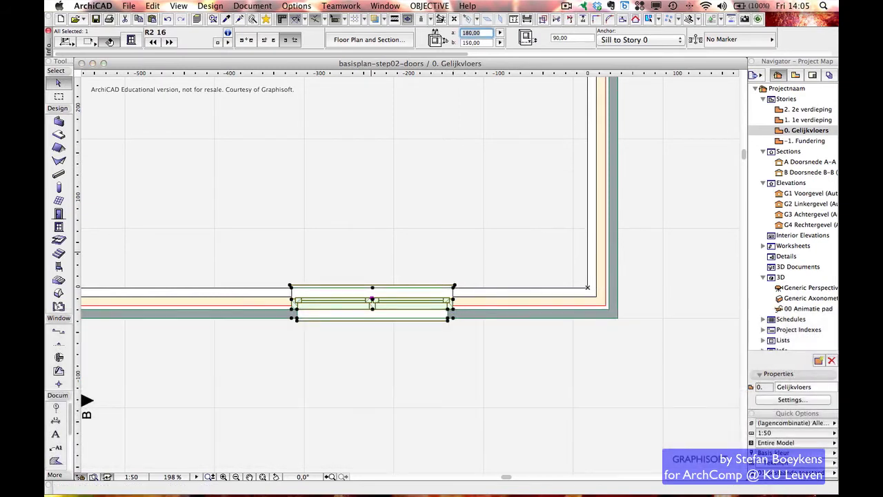
- Set the window's width to 210 and reposition it 150 from the same inner wall corner
text(210)
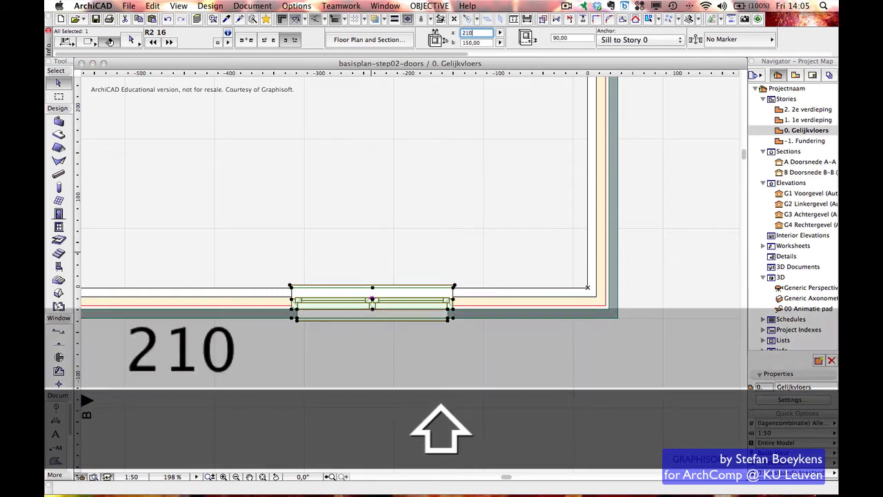
key(Return)
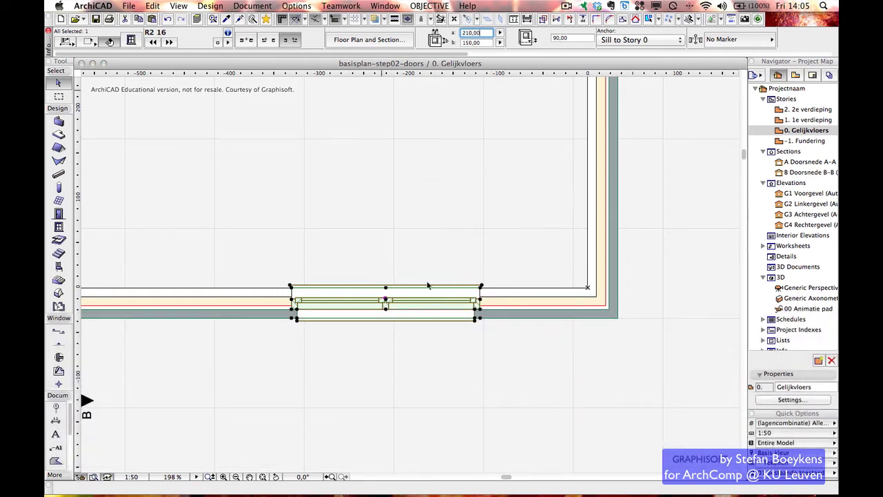
key(super+d)
click(480, 288)
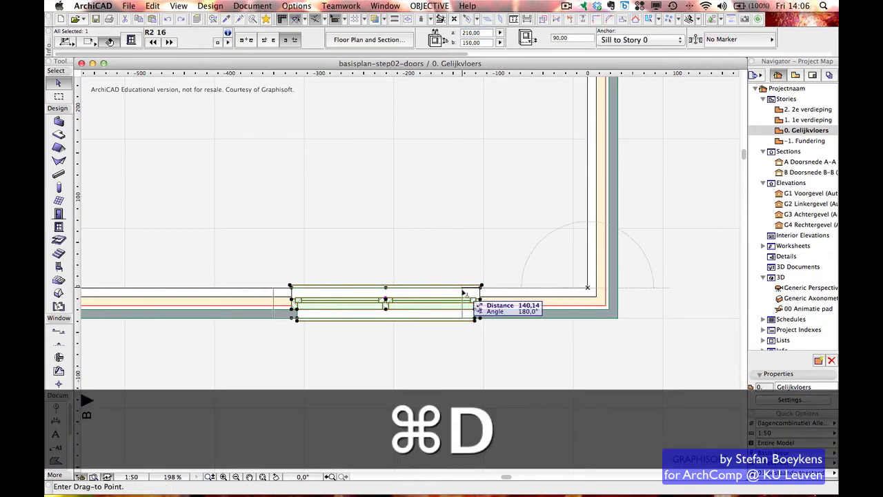
key(Tab)
text(150)
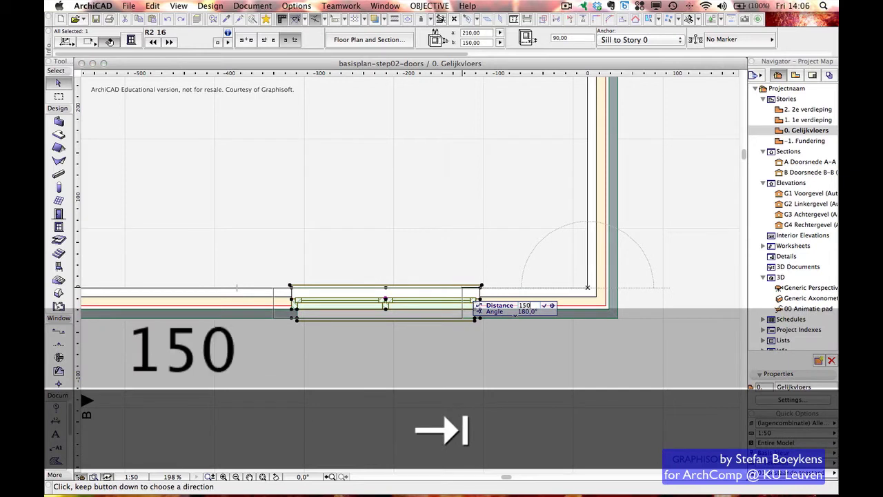
key(Return)
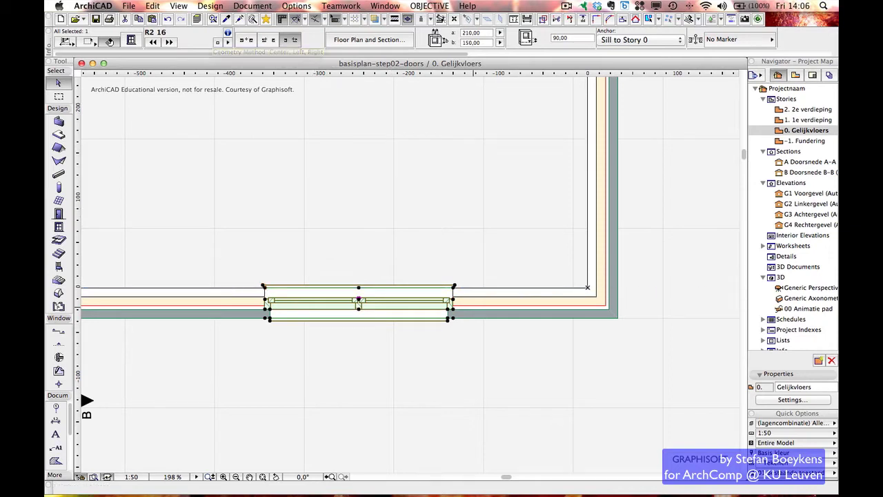
- Deselect the window and set the floor plan scale to 1:100
key(super+z)
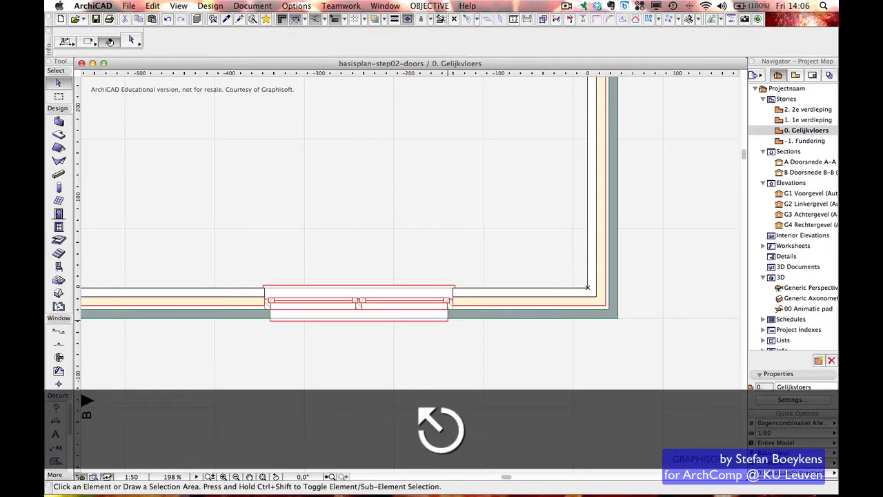
click(131, 476)
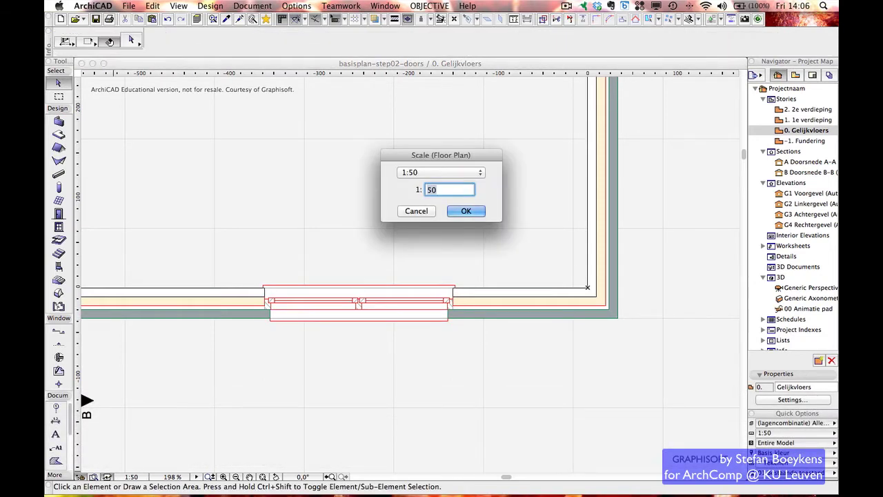
click(448, 171)
click(440, 183)
click(466, 209)
middle_drag(397, 178, 437, 266)
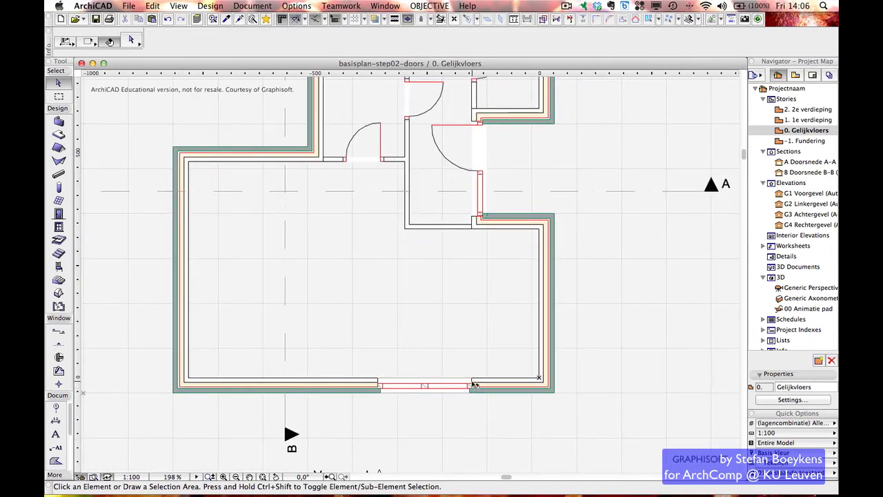
- Open the 3D view and inspect the window's frame, opening lines and sill from outside the Voorgevel wall
key(F3)
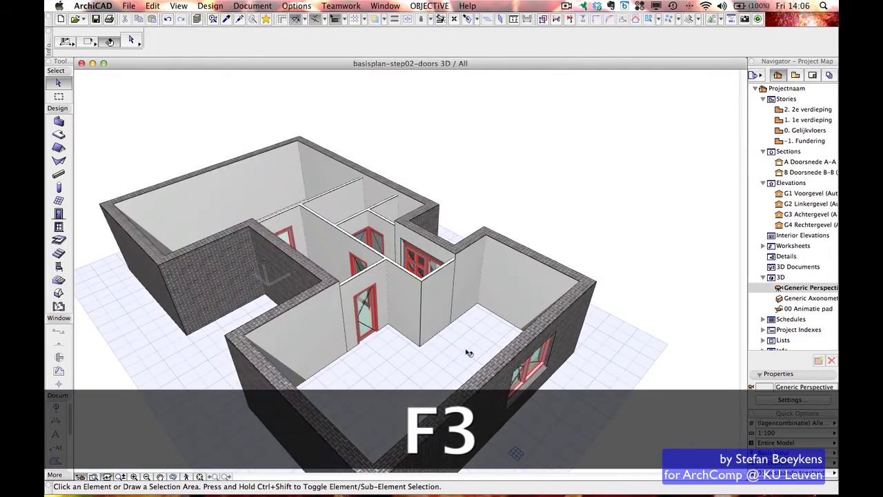
shift+middle_drag(494, 337, 286, 285)
scroll(366, 372, up, 5)
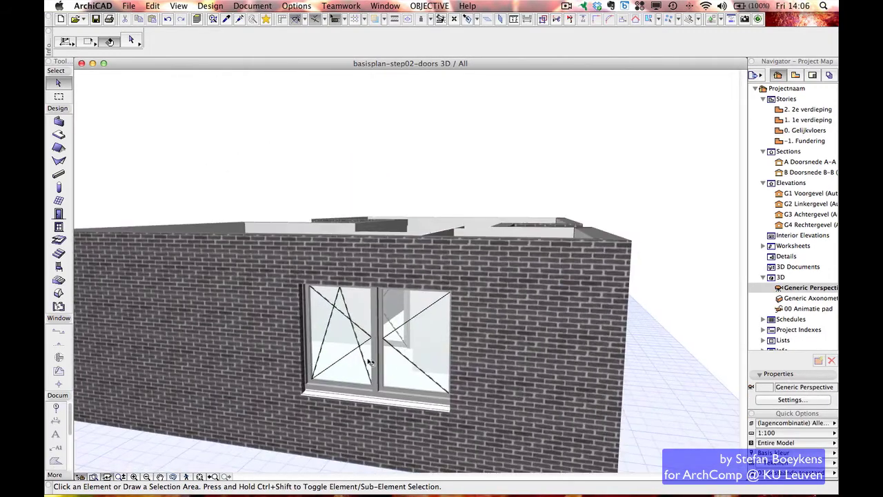
shift+middle_drag(375, 366, 358, 288)
scroll(359, 287, up, 8)
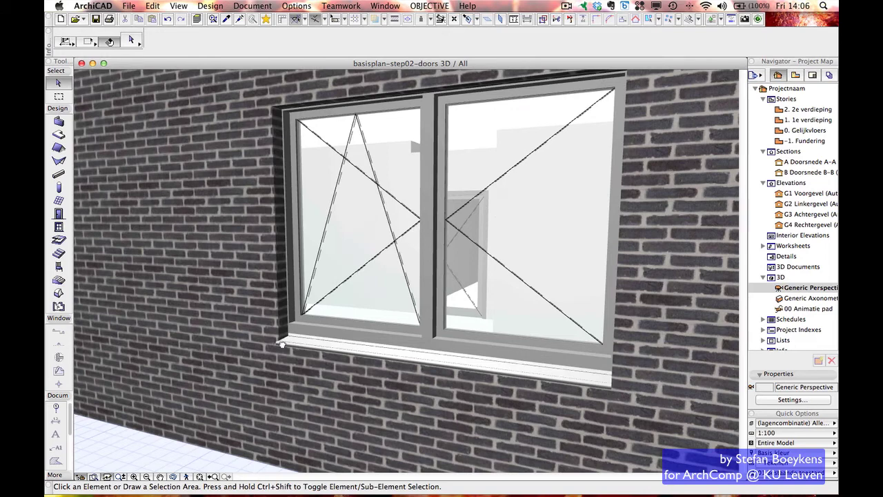
click(291, 340)
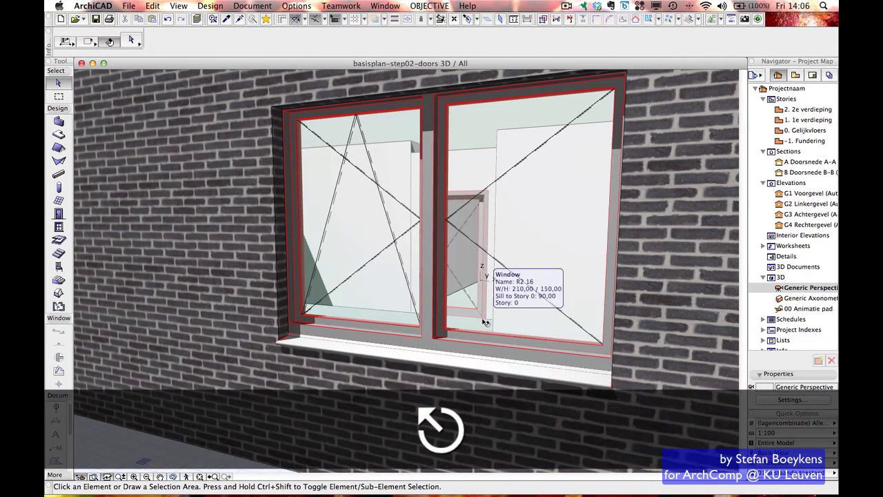
click(482, 163)
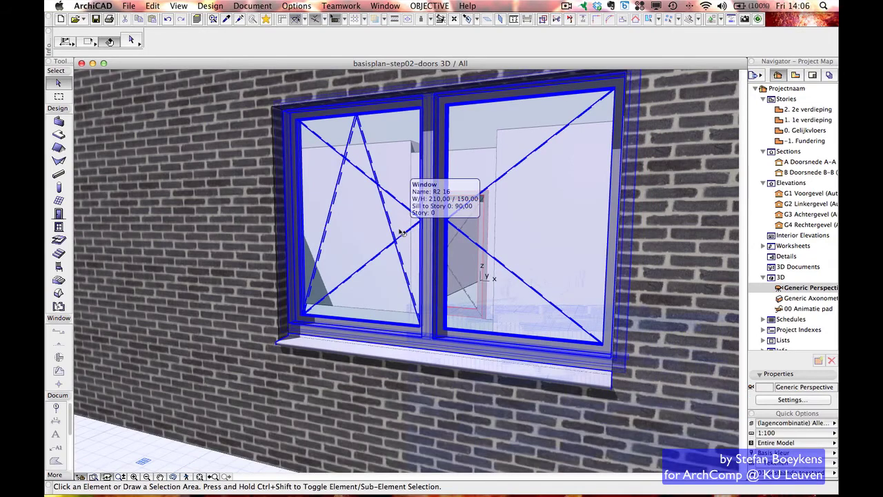
mouse_move(292, 184)
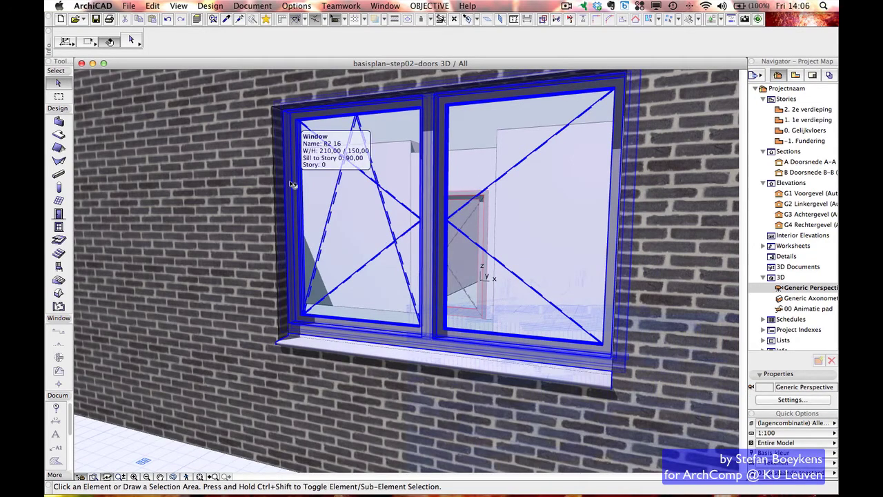
- Return to the ground-floor plan and pick up the placed window's parameters as the Window tool's defaults
key(F2)
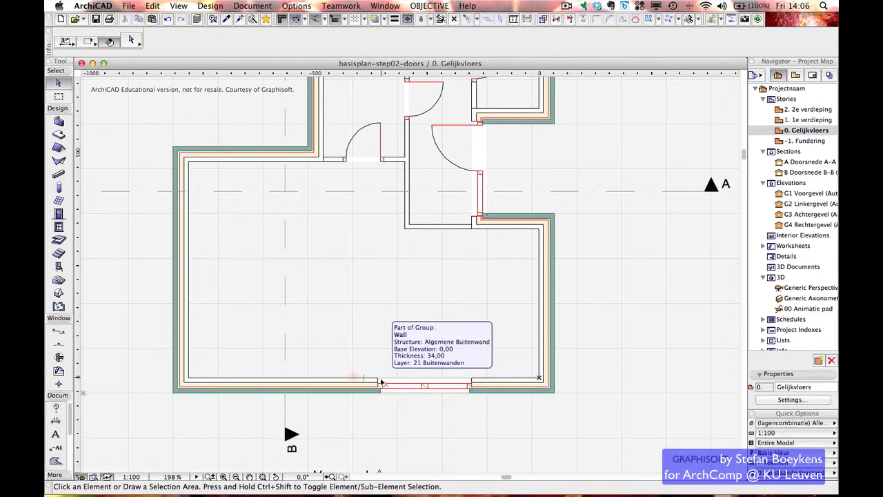
click(353, 377)
key(Escape)
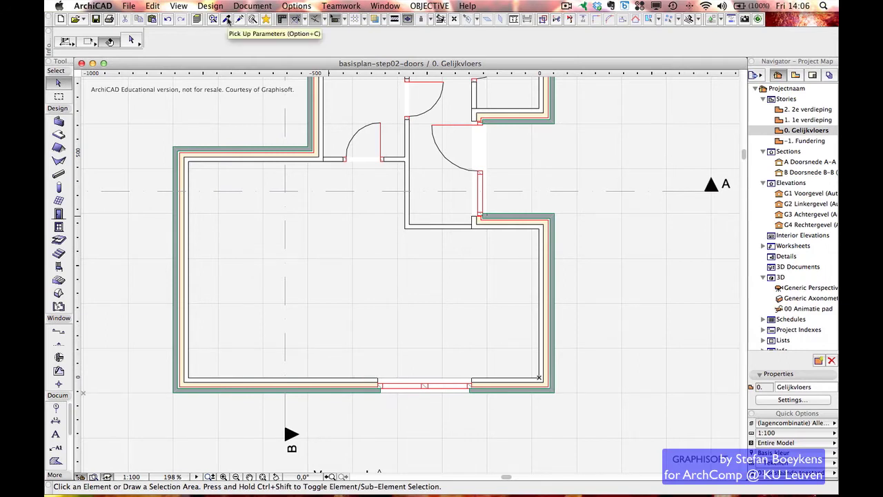
key(alt)
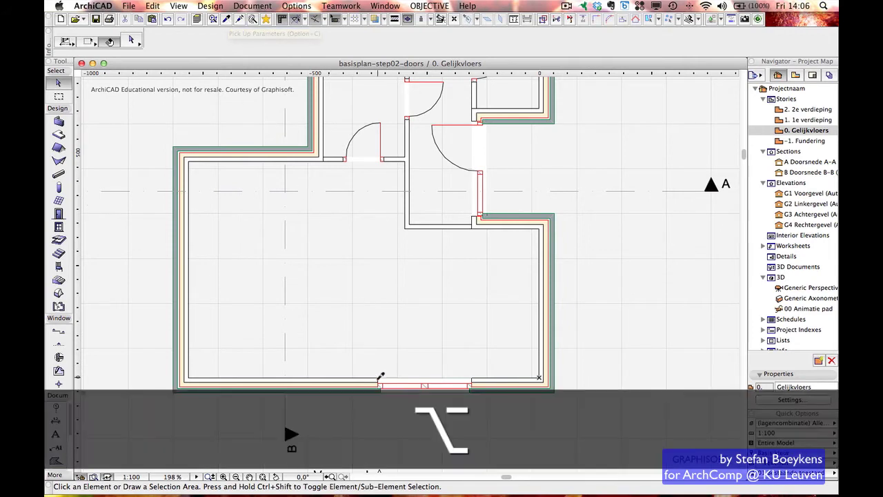
alt+click(381, 373)
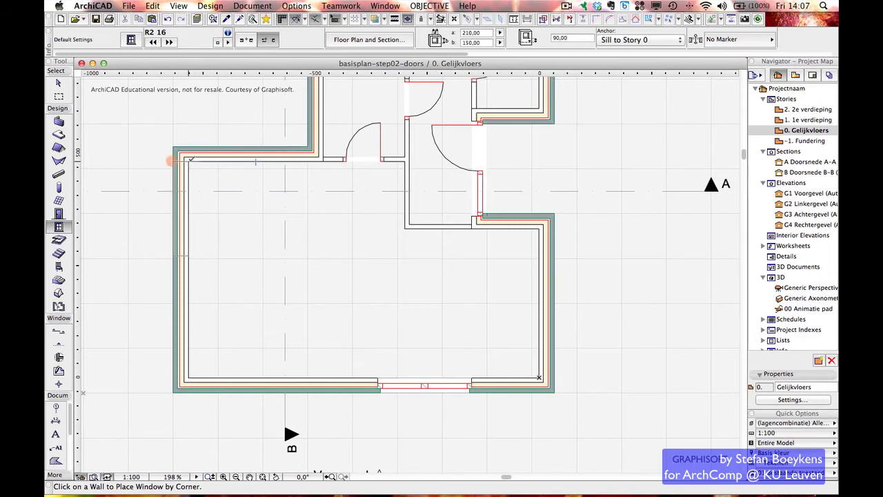
- Place an R2 16 window in the recessed rear wall of the large room, starting at its inner left corner and facing outside
click(190, 160)
click(283, 158)
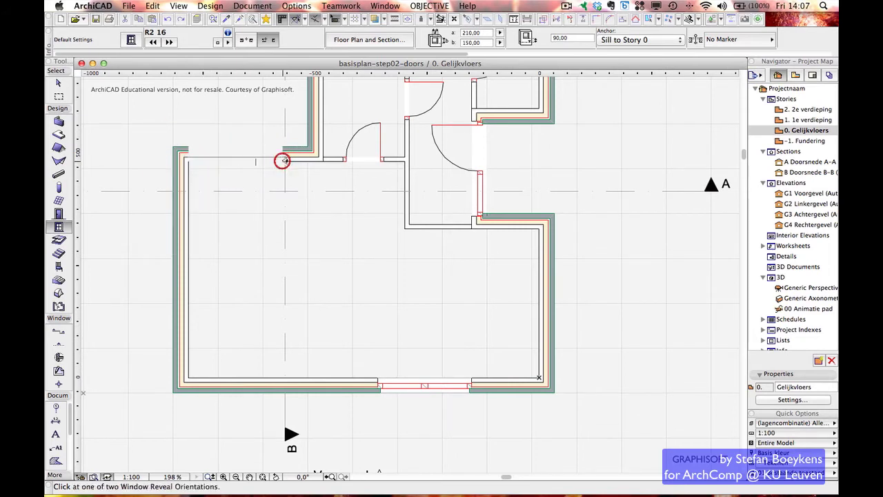
click(282, 105)
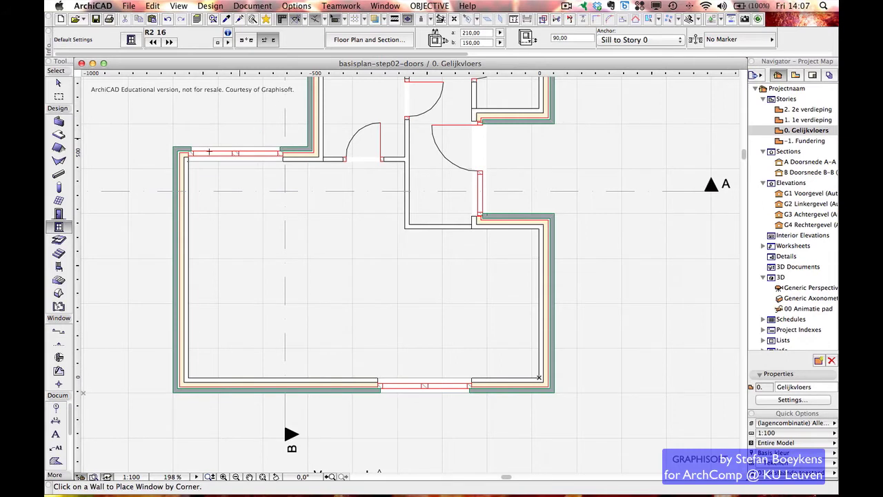
key(Escape)
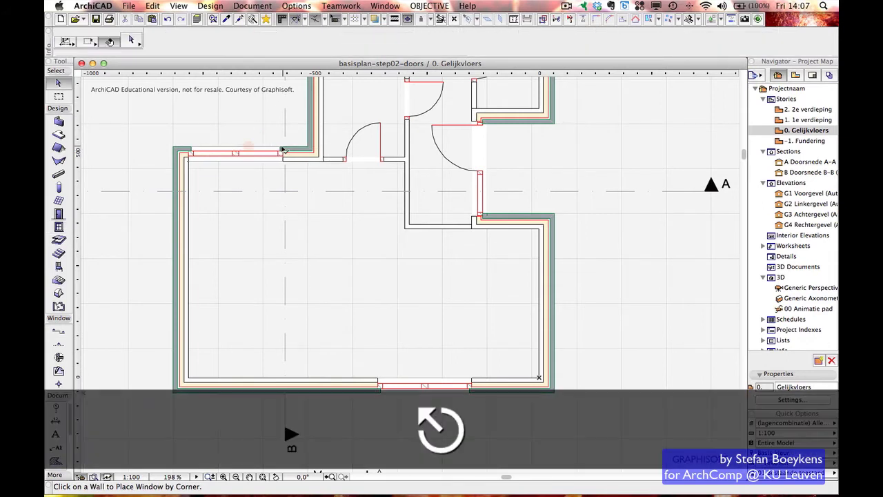
- Stretch the new window's right end to the adjoining exterior wall so that it is 266 wide
click(283, 149)
click(283, 159)
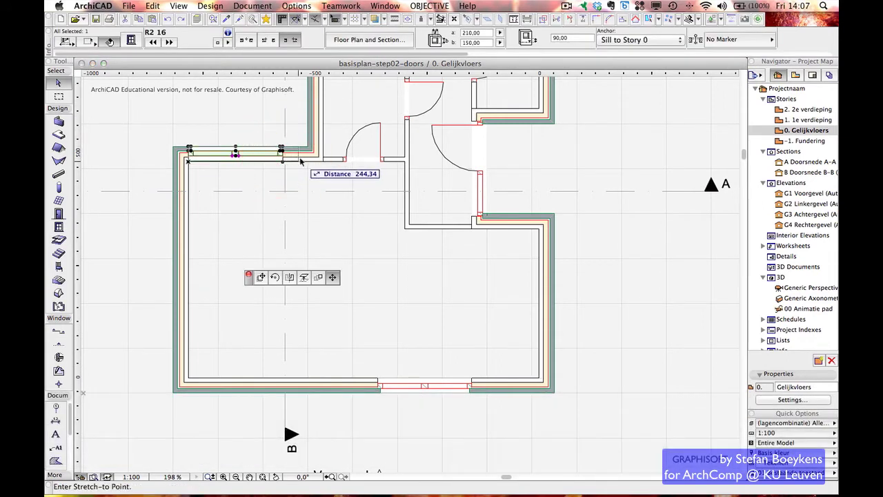
click(306, 147)
scroll(309, 150, up, 2)
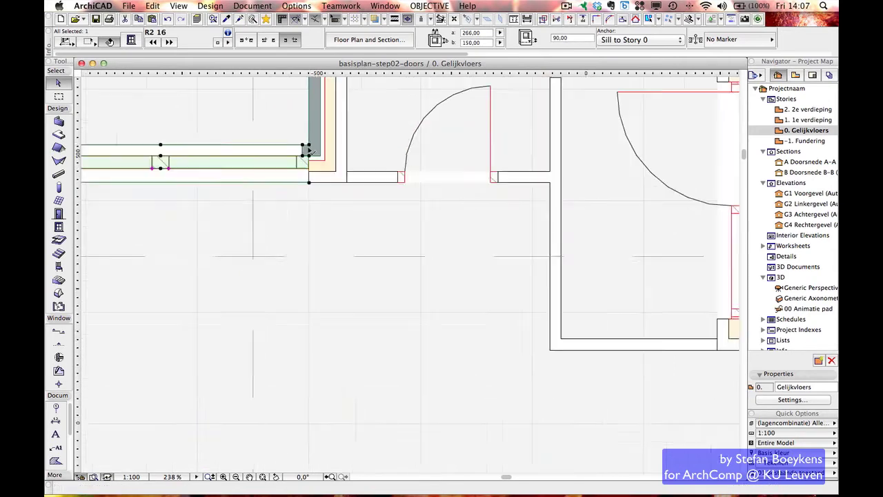
scroll(310, 150, up, 10)
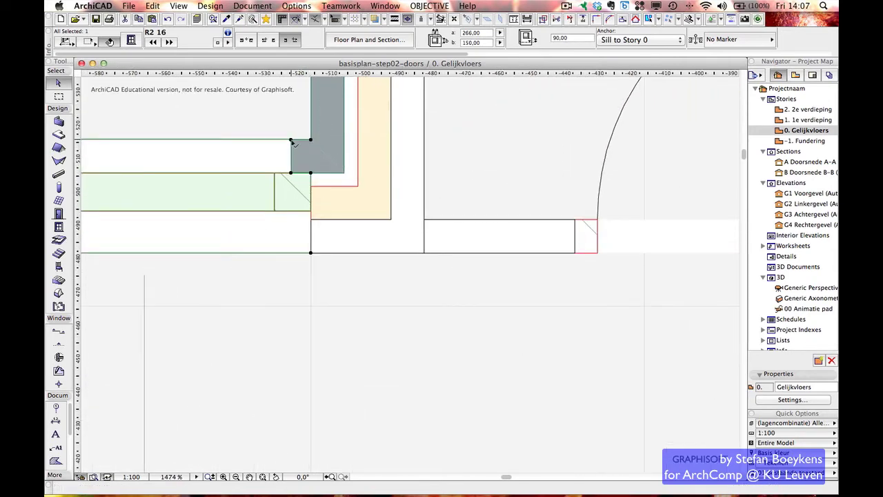
scroll(334, 226, down, 7)
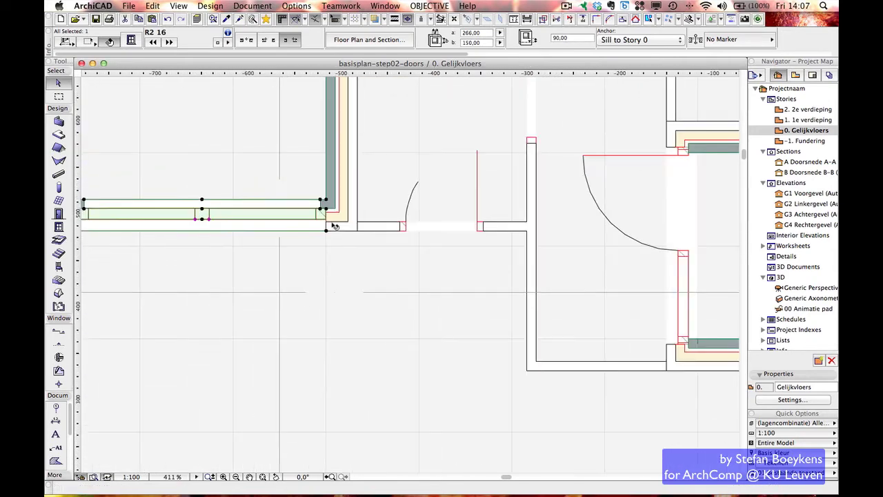
scroll(334, 225, down, 1)
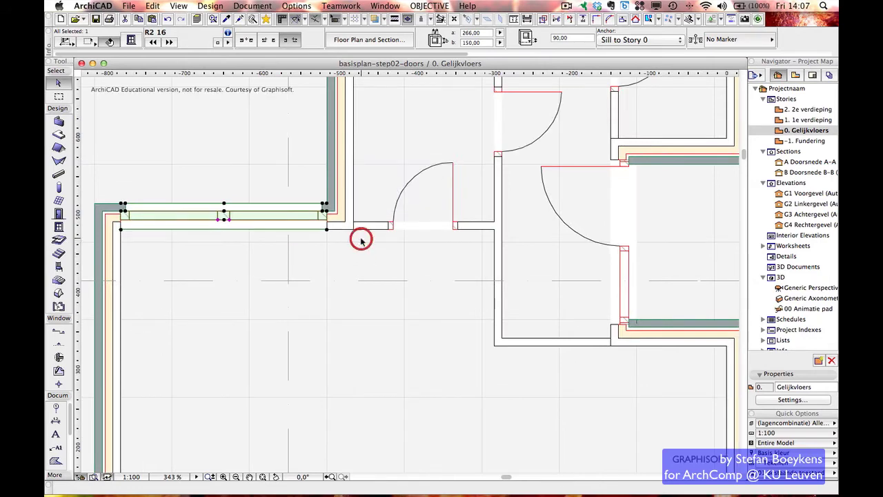
- Delete the interior wall beside the new window together with its door
middle_drag(360, 237, 430, 379)
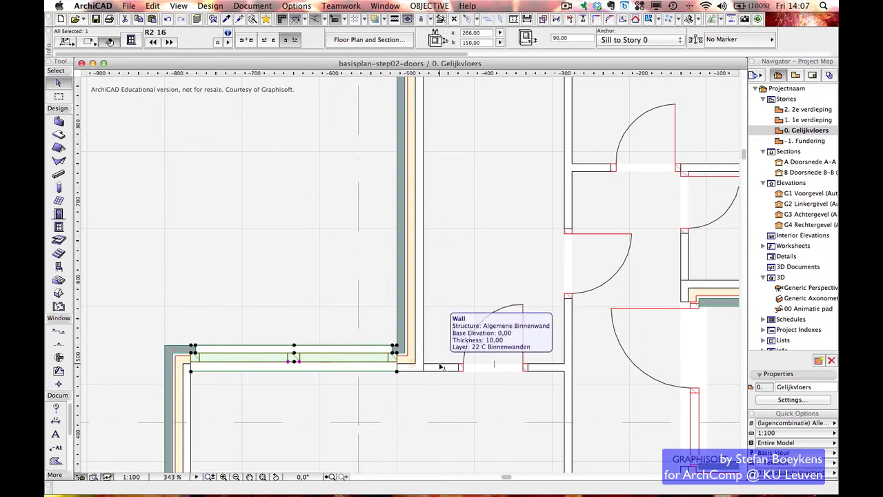
scroll(441, 367, up, 1)
scroll(442, 367, down, 2)
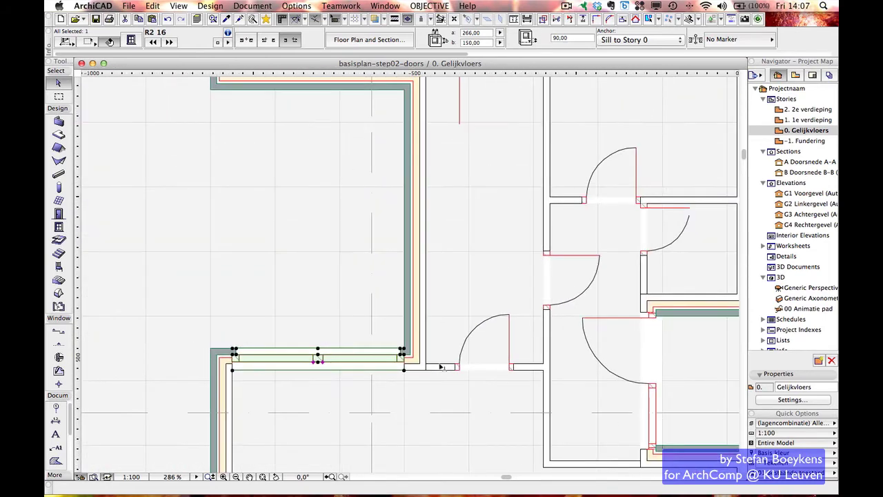
click(527, 366)
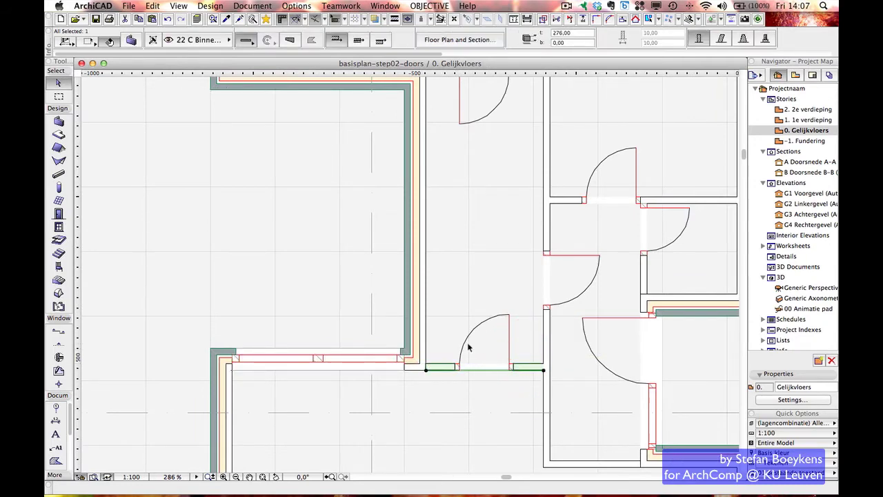
scroll(454, 324, down, 4)
middle_drag(456, 321, 367, 253)
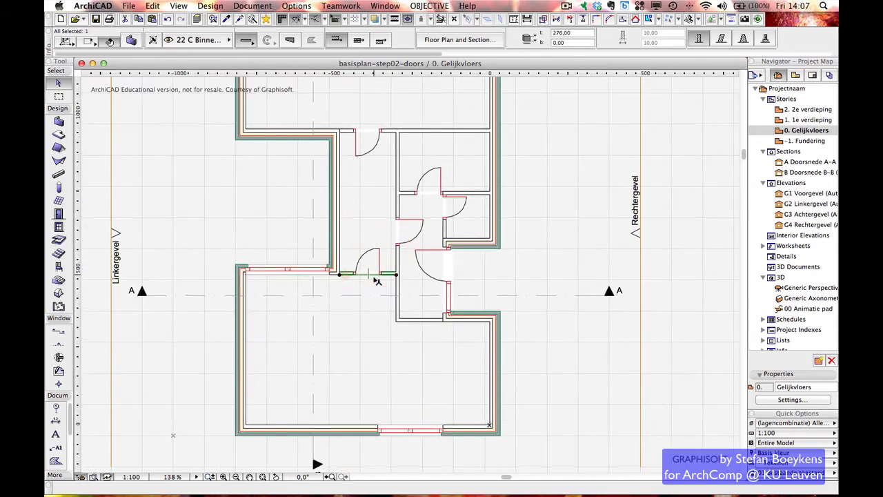
key(Delete)
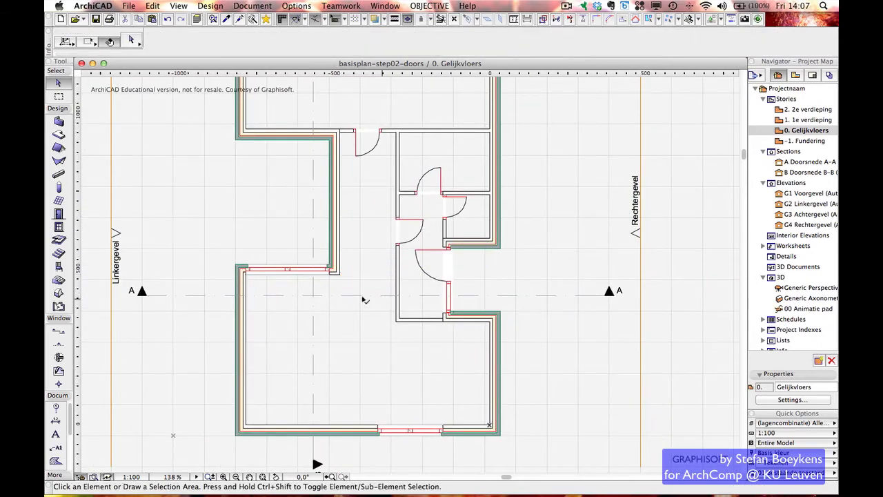
- Try a left corner connection on the 266 wide window by enabling Eigen hoek links in its Hoekaansluiting settings
scroll(301, 269, up, 4)
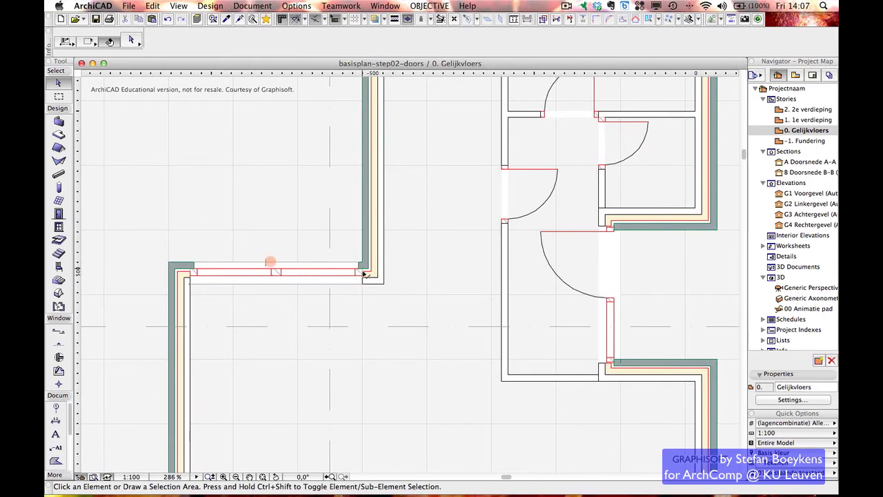
click(360, 284)
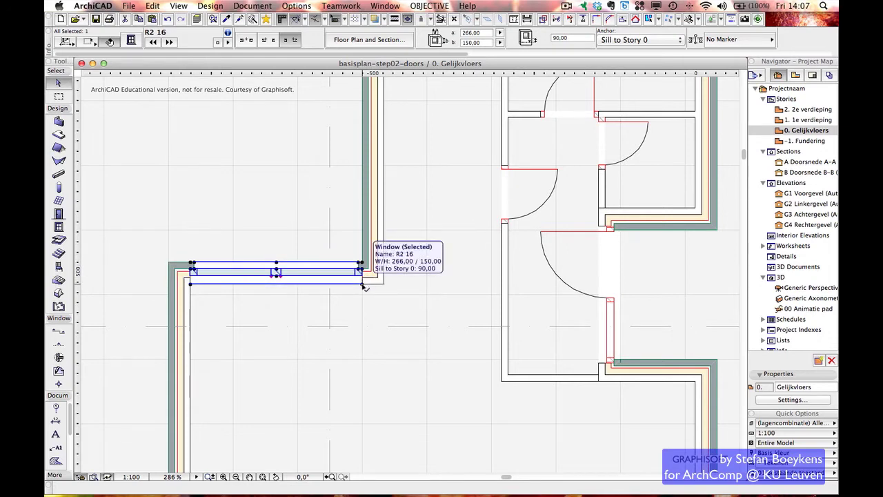
click(131, 40)
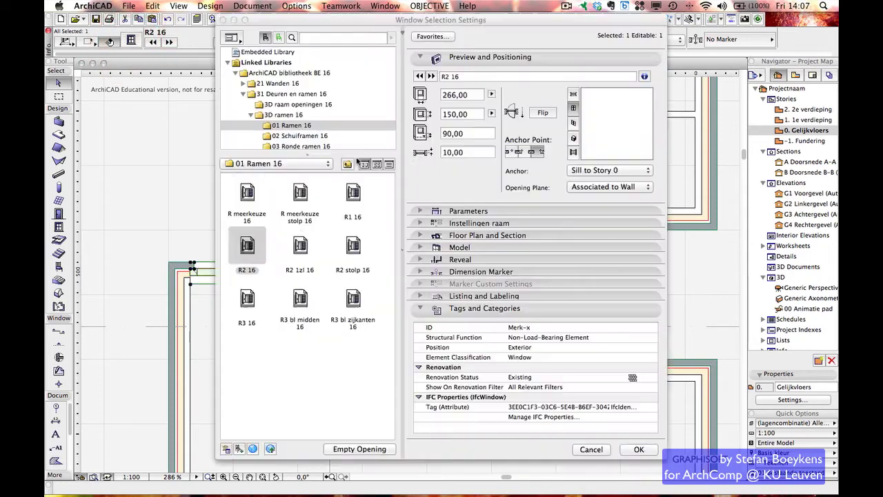
click(480, 223)
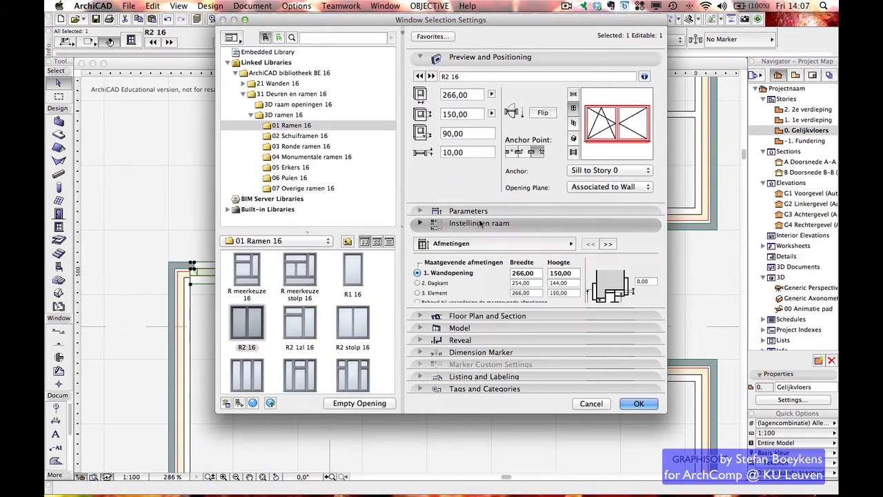
click(481, 243)
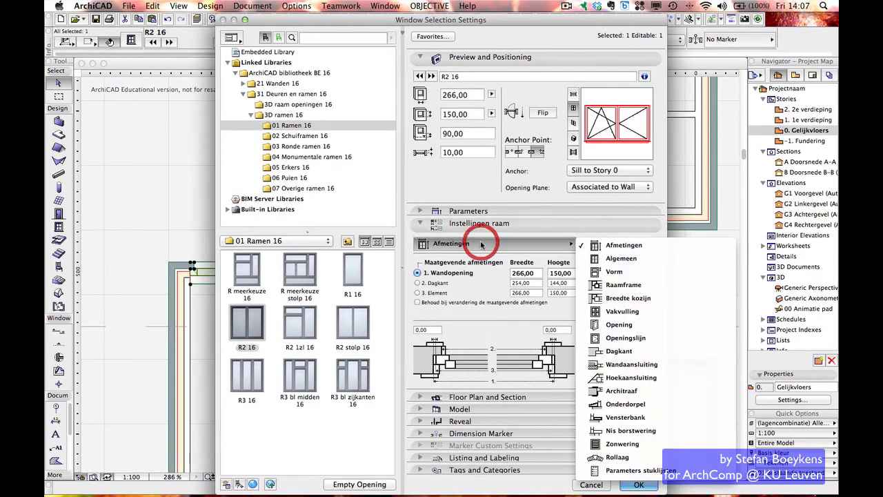
click(624, 377)
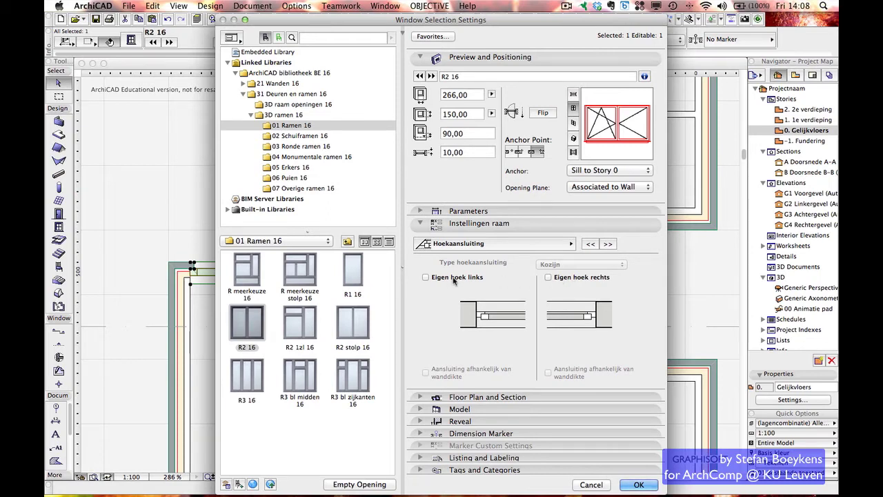
click(427, 277)
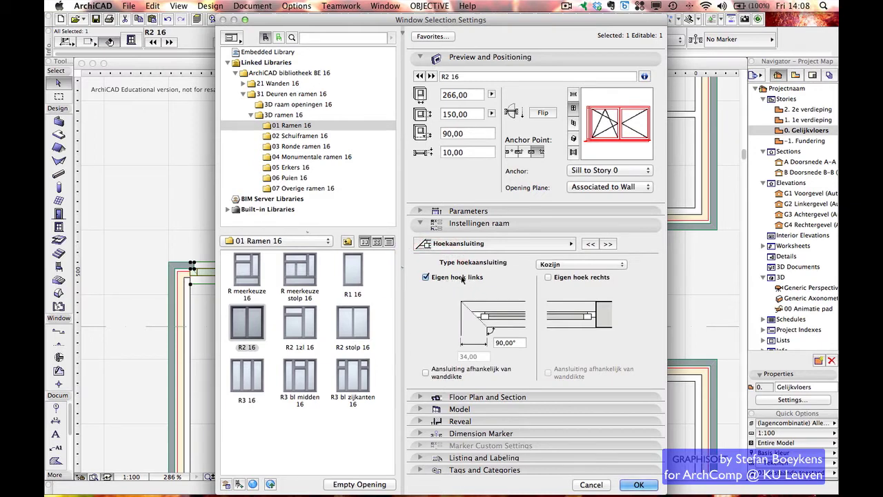
click(639, 485)
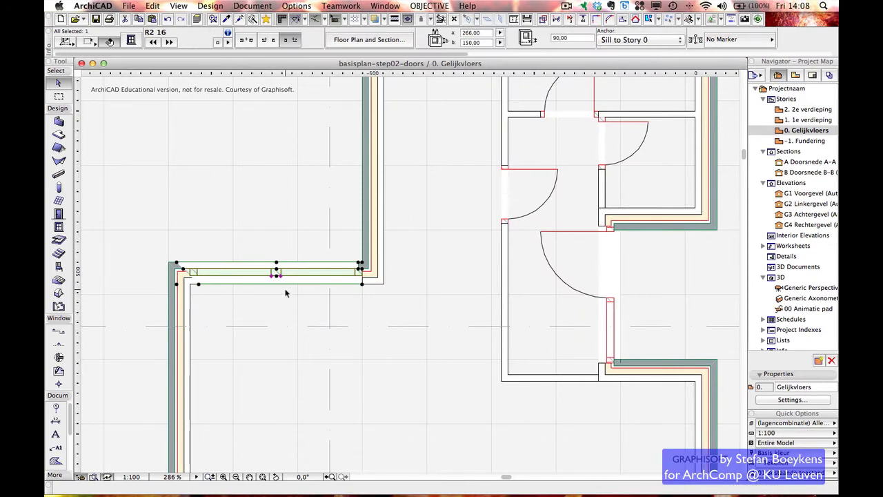
- Disable Eigen hoek links and enable Eigen hoek rechts for the selected window, with Kozijn as the corner type
key(super+t)
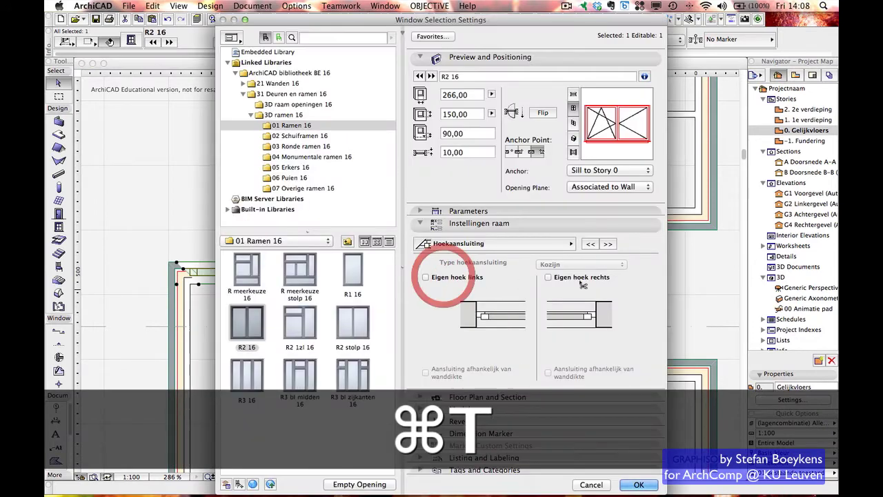
click(582, 278)
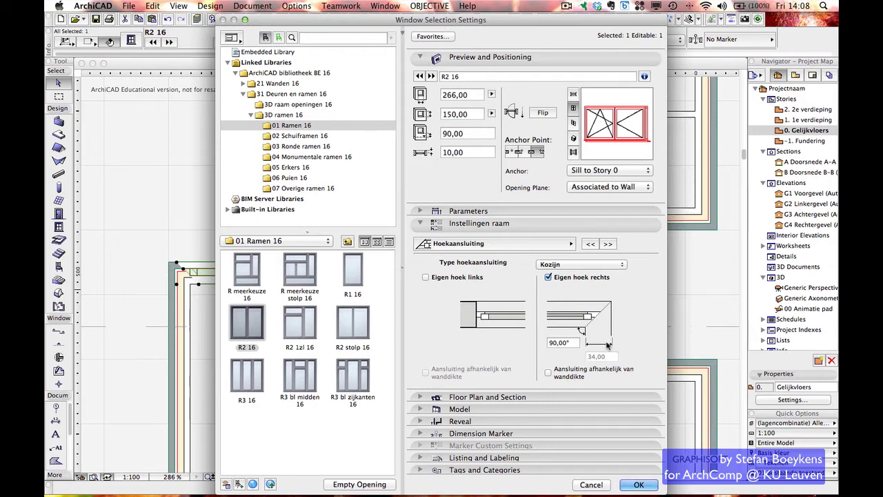
click(586, 373)
click(580, 373)
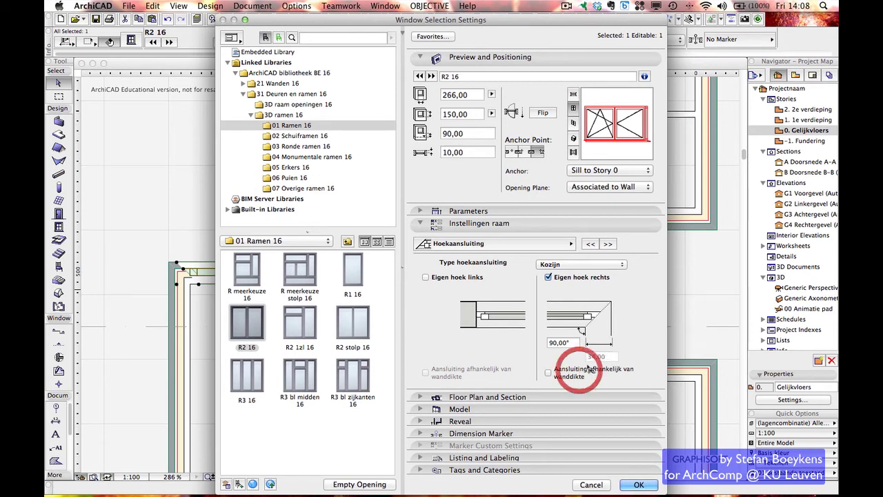
click(591, 266)
click(586, 274)
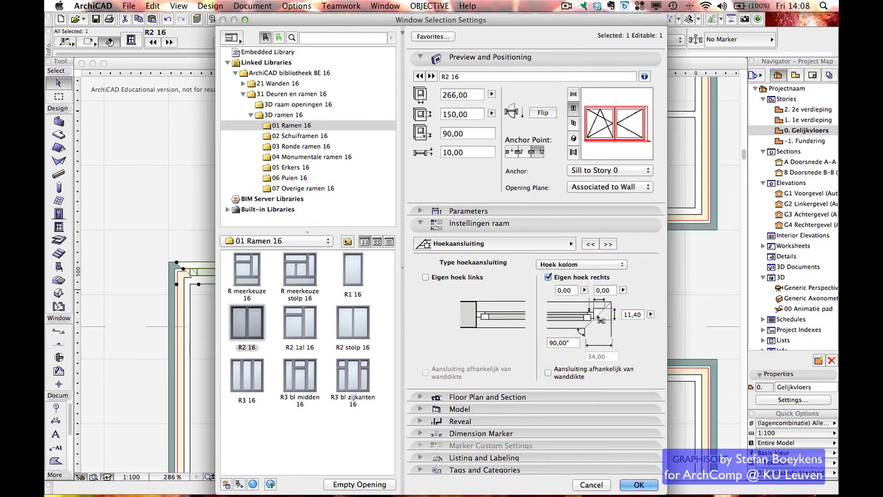
click(591, 264)
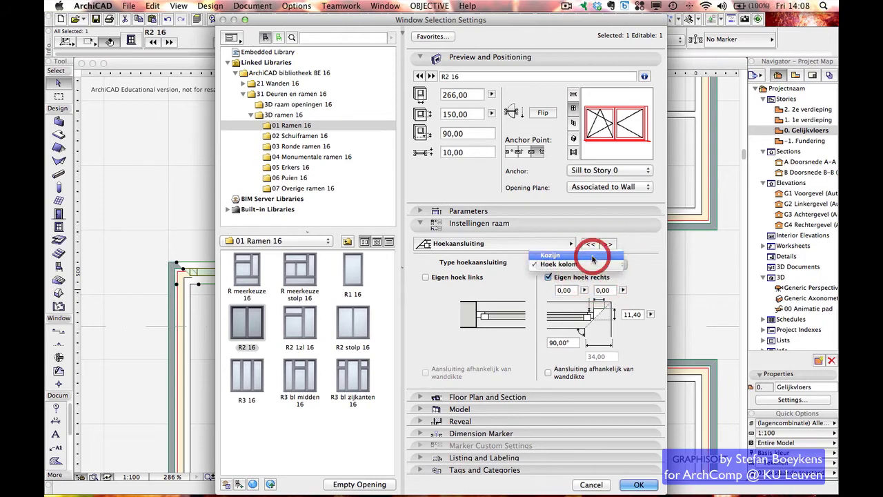
click(593, 256)
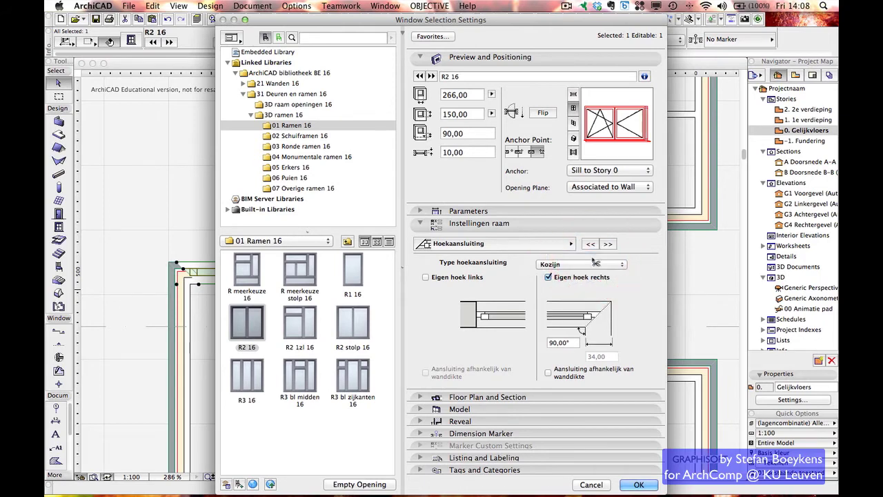
click(635, 484)
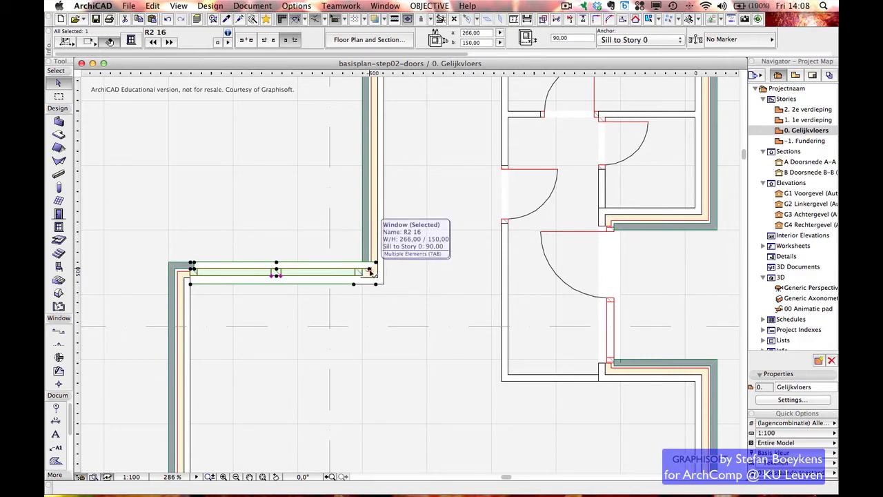
- Set the angle of the window's right corner connection to 270°
key(super+t)
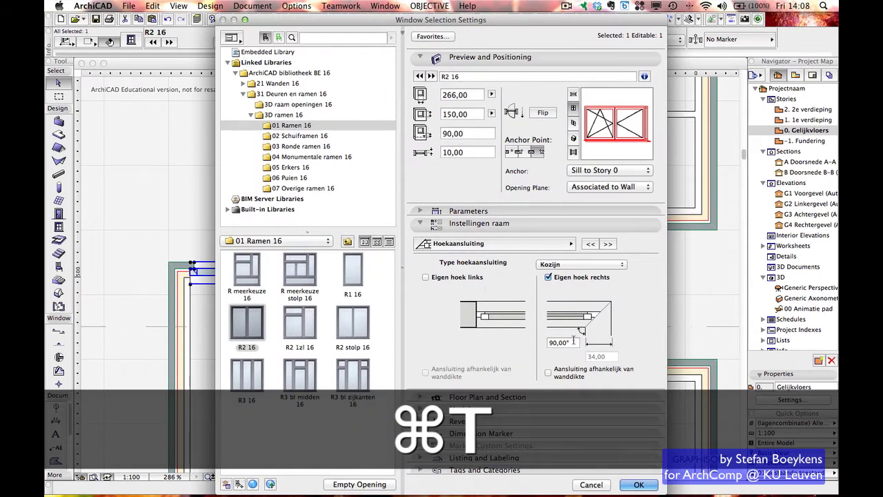
double_click(562, 342)
text(270)
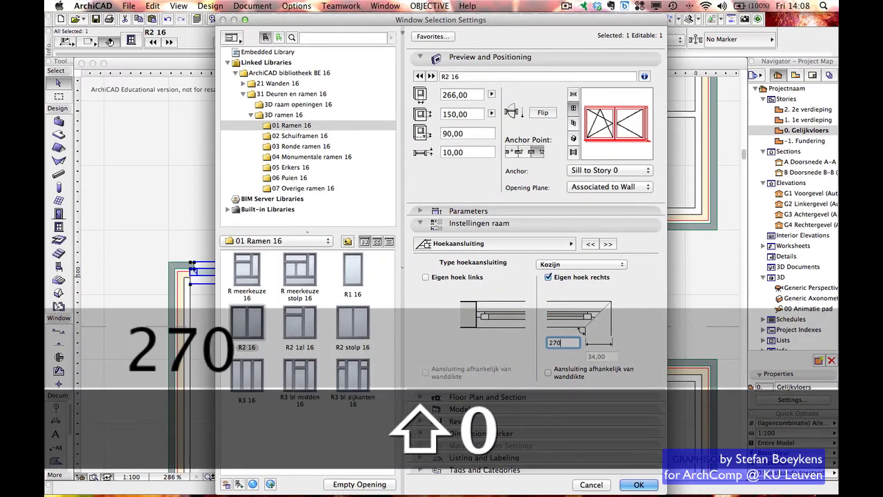
key(Tab)
click(632, 484)
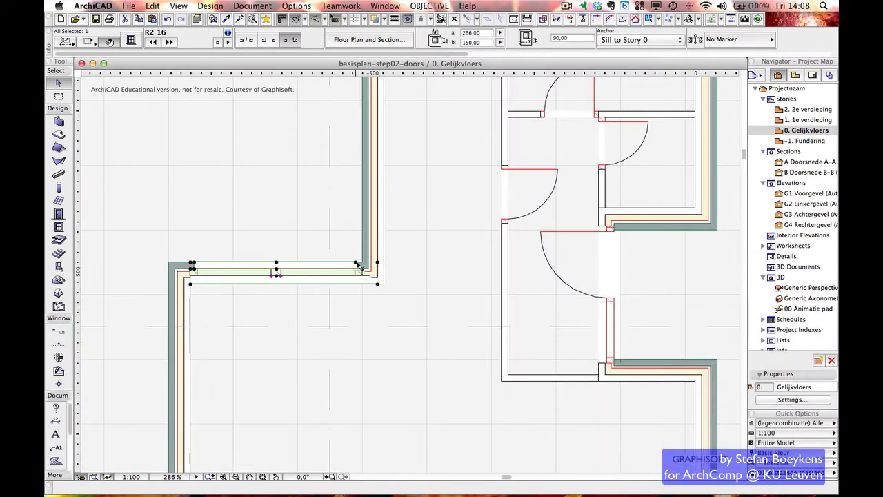
- Stretch the window's right end to the inner corner of the walls, to a width of 276
scroll(367, 274, up, 5)
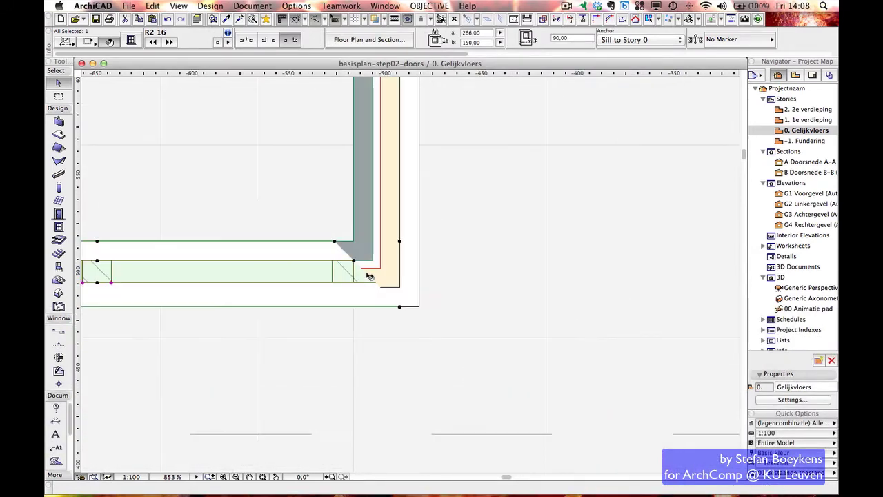
click(406, 315)
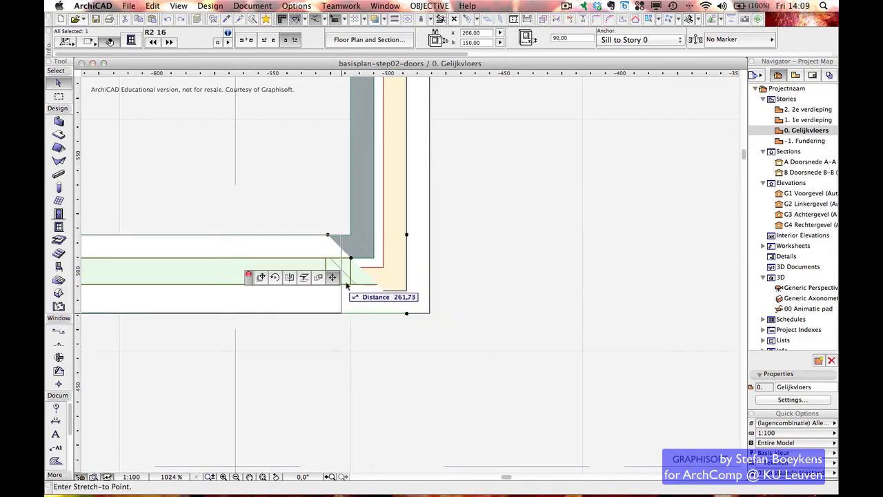
click(429, 314)
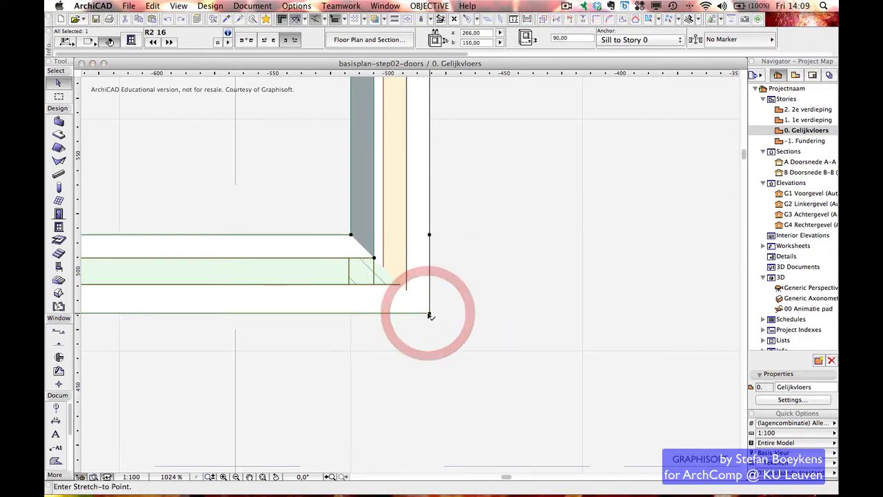
scroll(410, 311, down, 5)
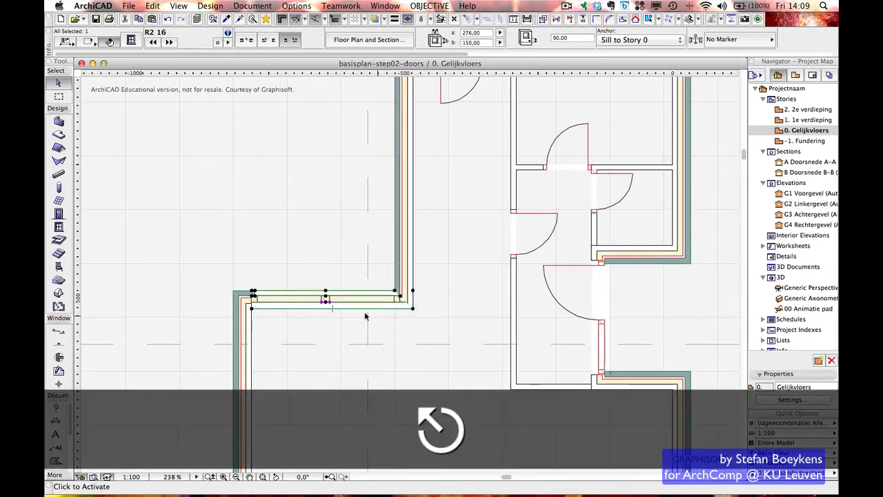
- Copy the corner window's settings and place a matching 276 by 150 R2 16 window in the perpendicular wall, near the shared inner corner
scroll(256, 307, up, 4)
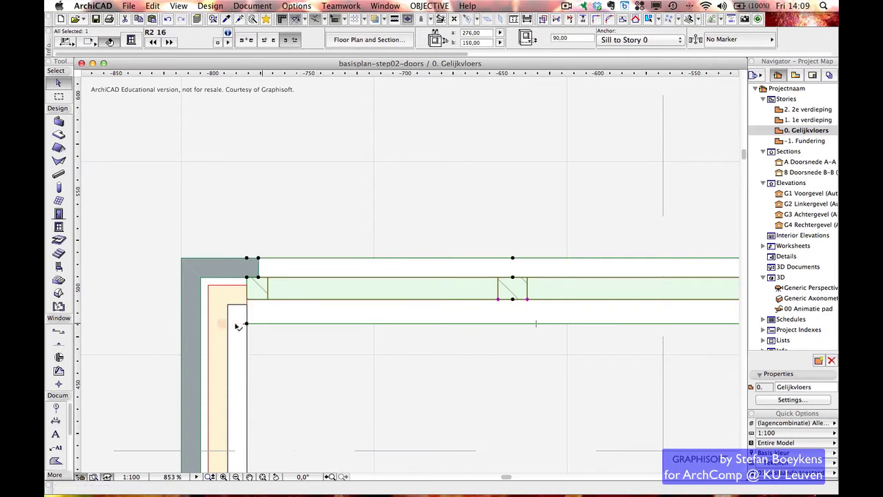
click(316, 326)
scroll(366, 312, down, 2)
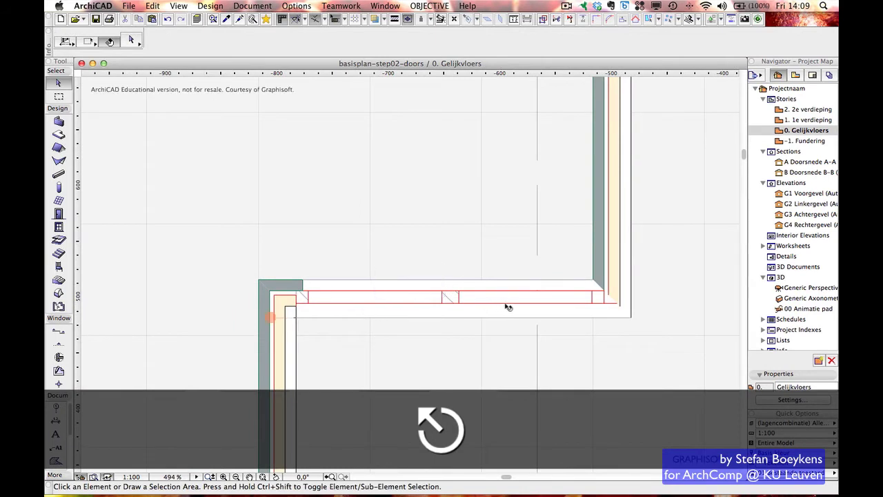
scroll(483, 292, right, 5)
click(396, 294)
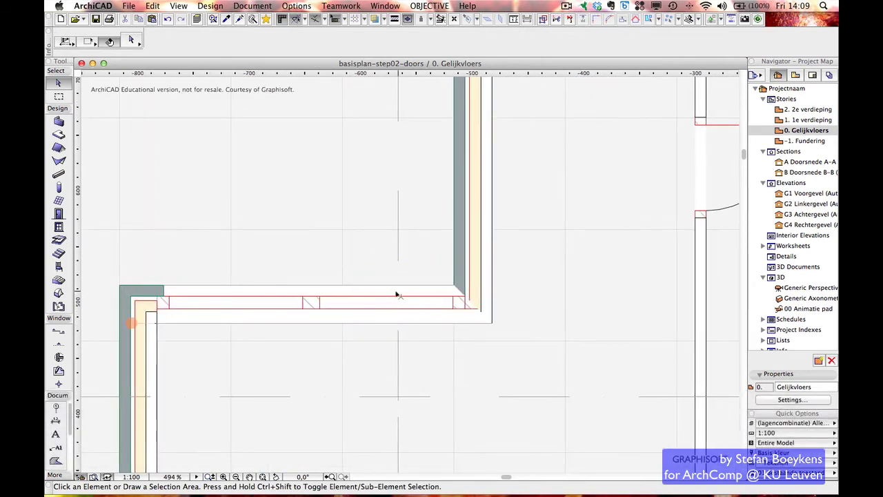
key(alt)
alt+click(326, 289)
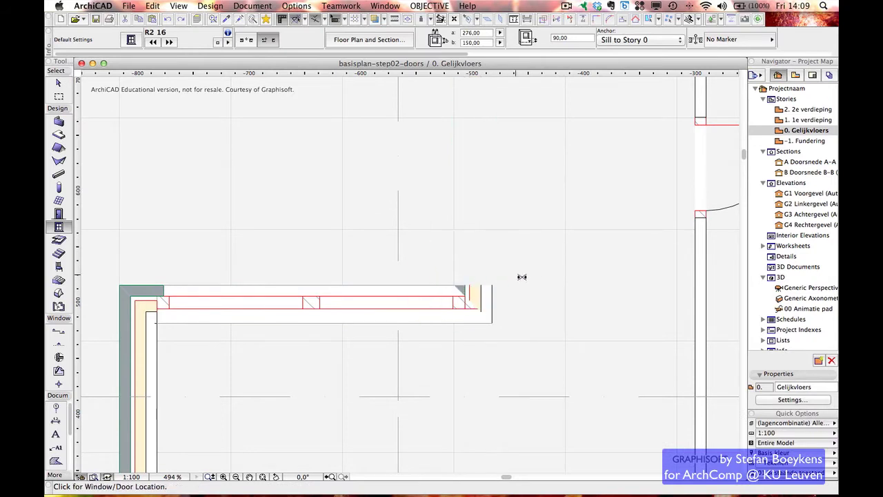
click(502, 254)
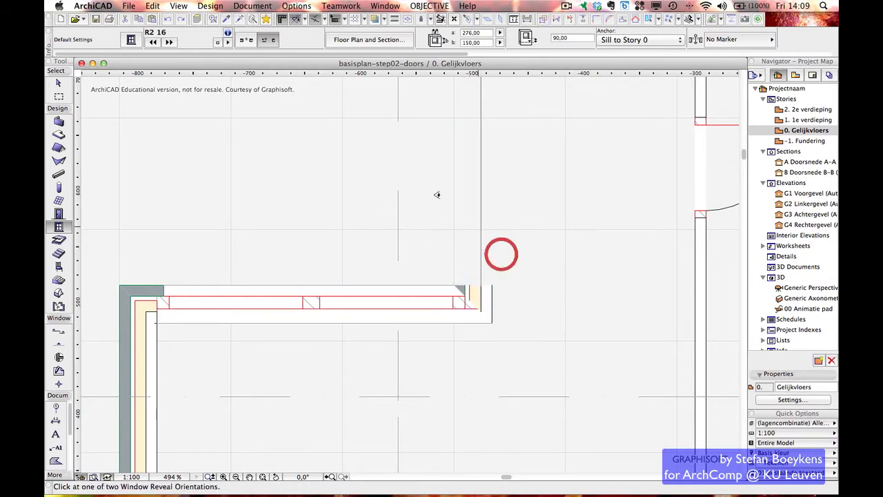
click(380, 148)
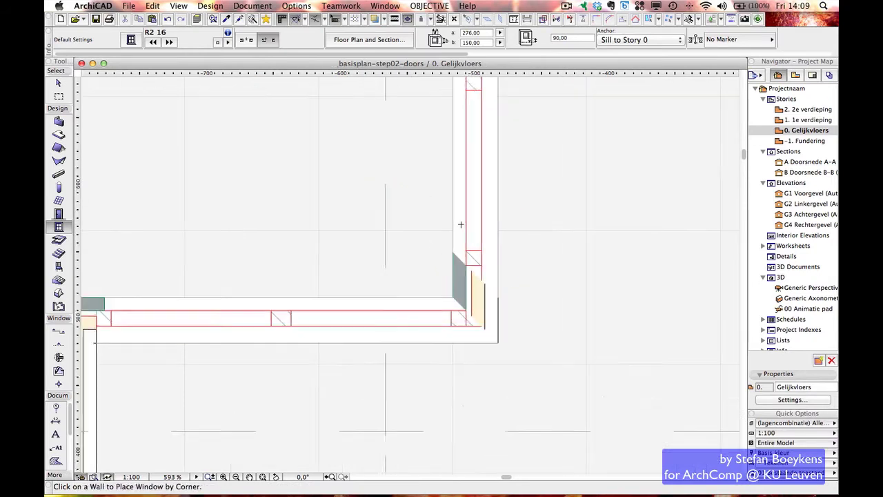
- Stretch the new window's corner-side end to the inner corner of the two walls, to a width of 310
scroll(455, 216, down, 3)
middle_drag(454, 278, 418, 308)
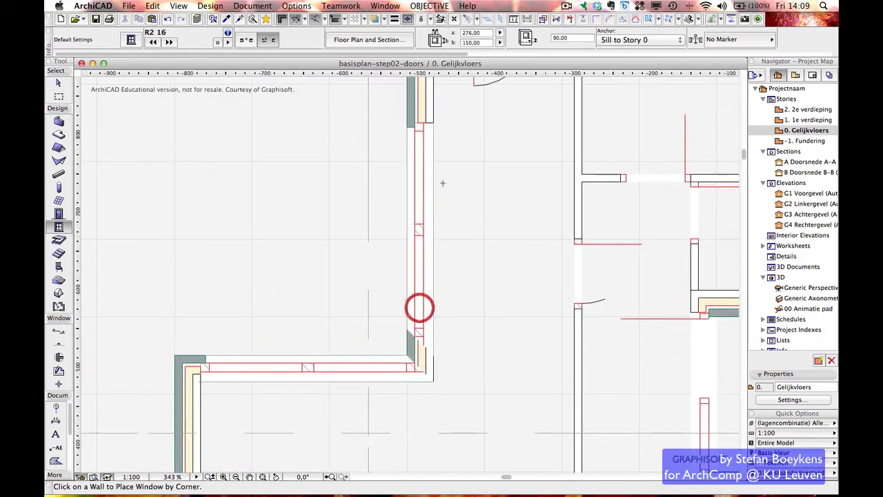
key(Escape)
click(434, 125)
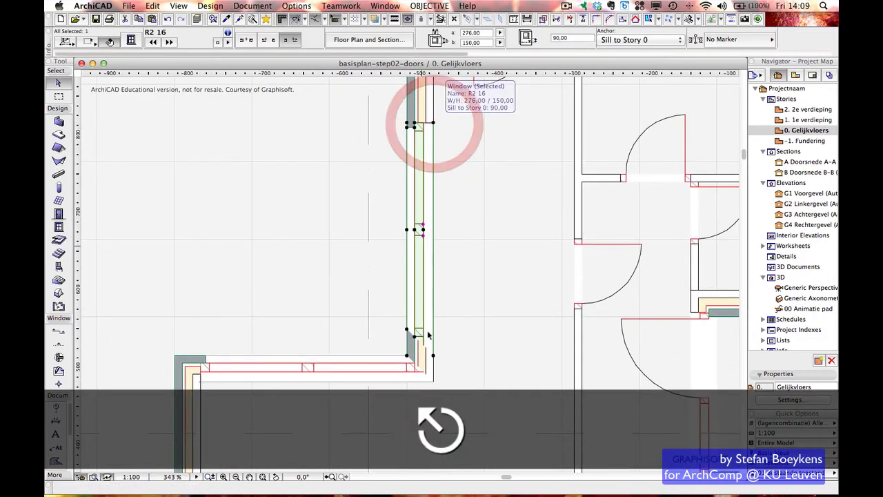
click(434, 357)
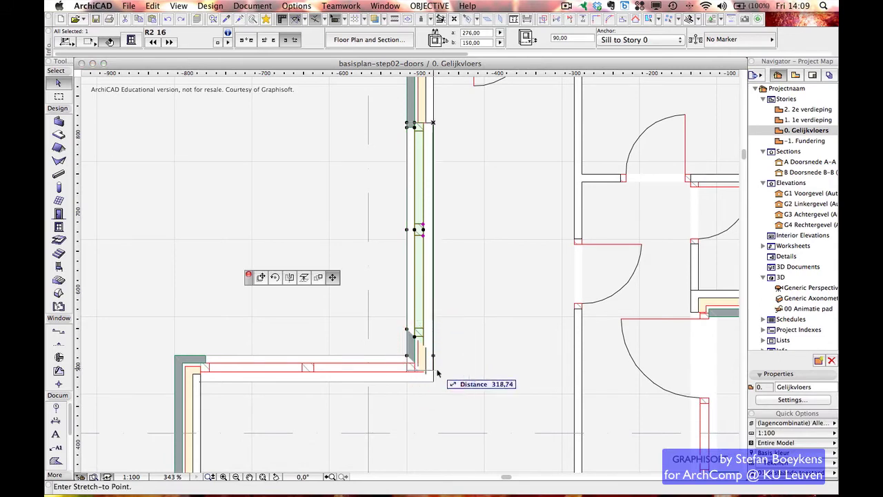
click(433, 381)
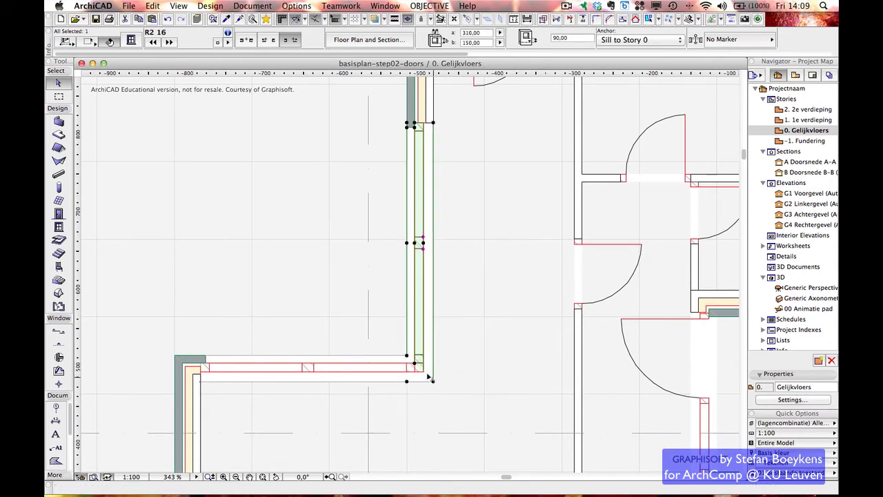
key(Escape)
- Show the model in the 3D perspective and orbit around the exterior walls to examine the joined corner windows
scroll(425, 370, up, 2)
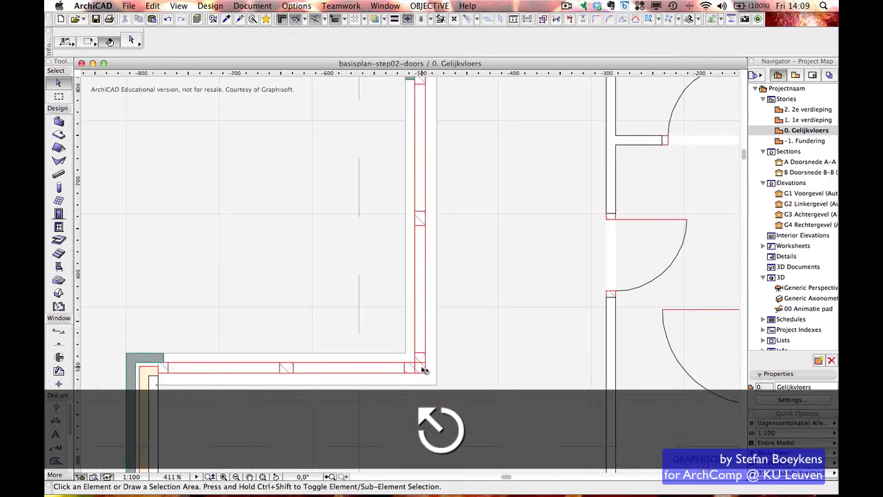
key(F3)
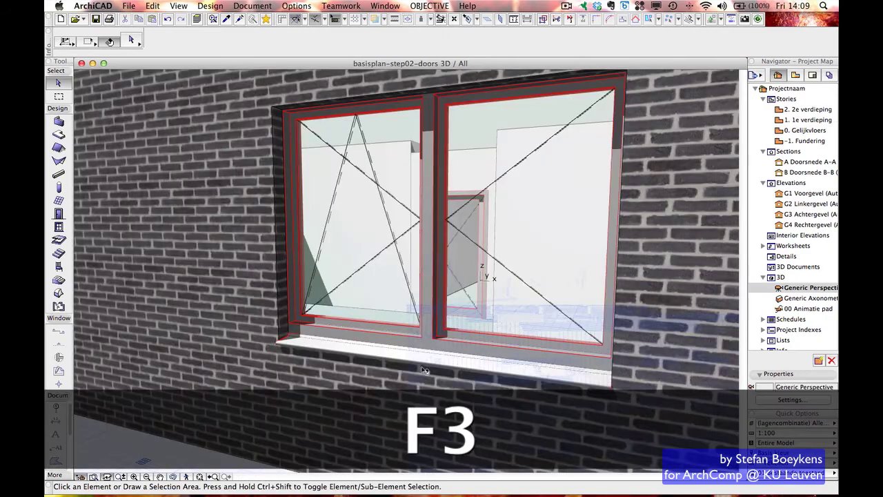
scroll(380, 297, down, 10)
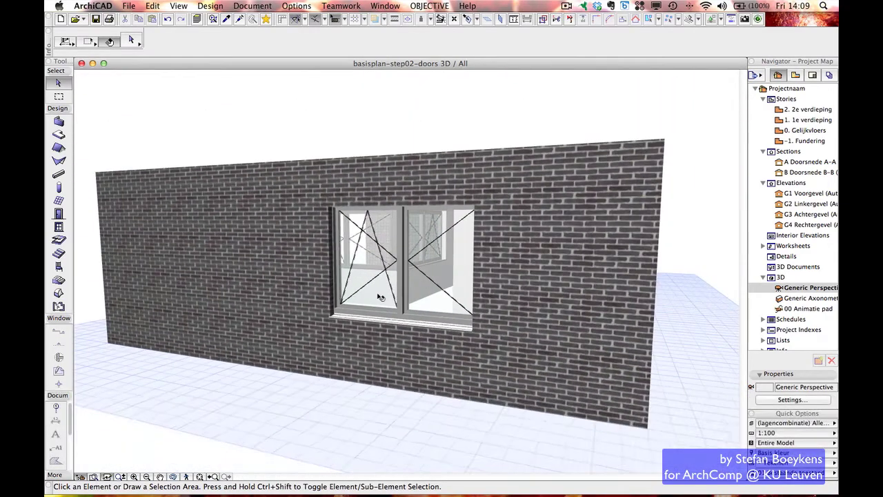
key(shift)
shift+middle_drag(337, 234, 366, 268)
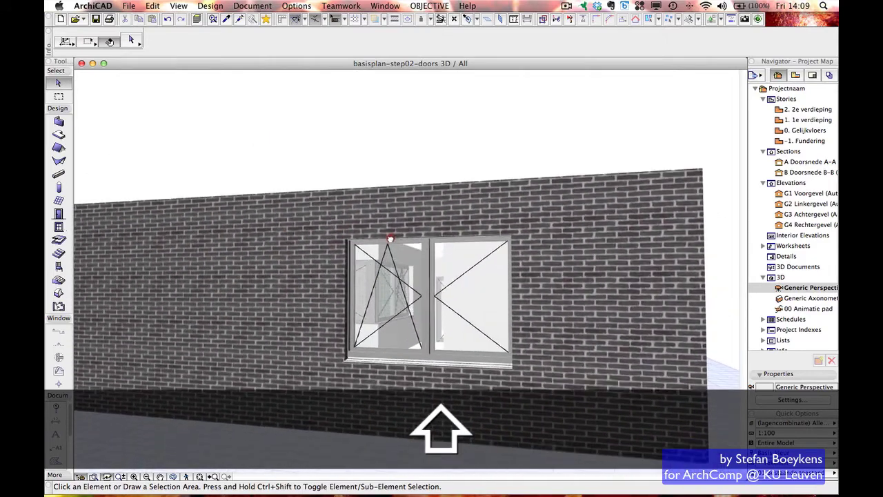